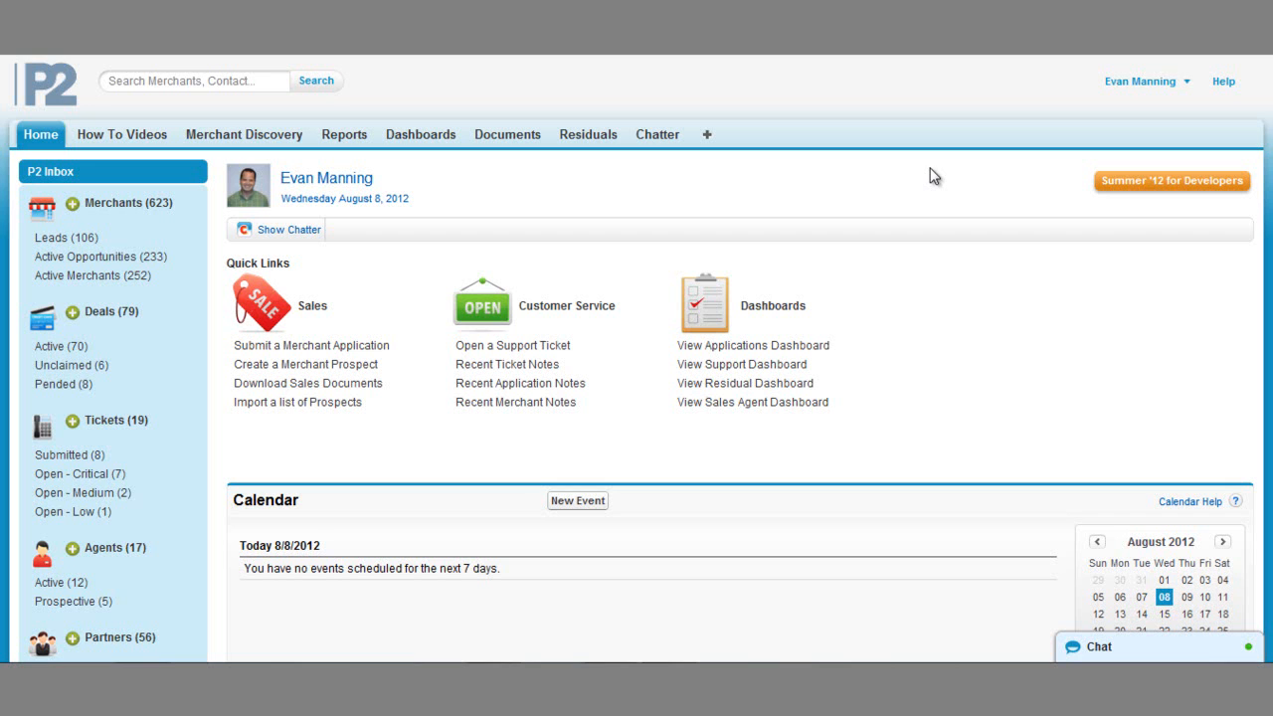
# - Open Merchant Discovery and examine the fields of the Current Location, Street Address, Intersection, Neighborhood, and City & State search methods
pyautogui.click(249, 140)
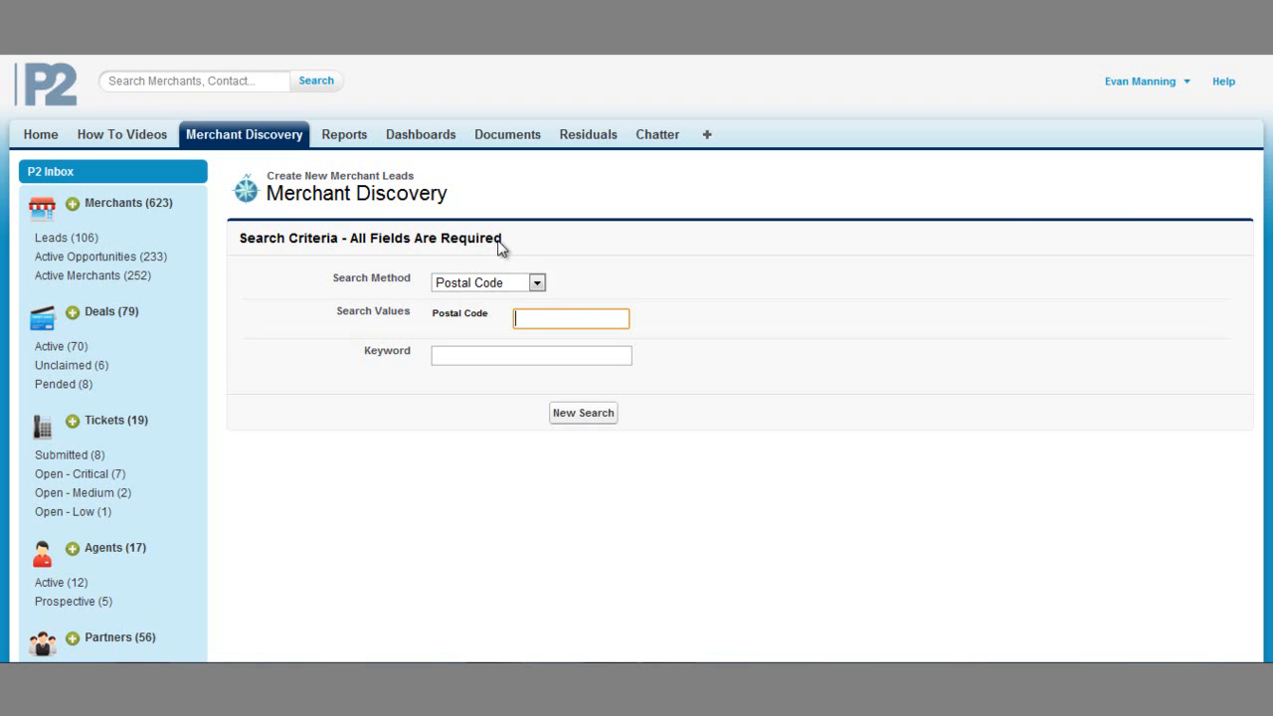
pyautogui.click(537, 285)
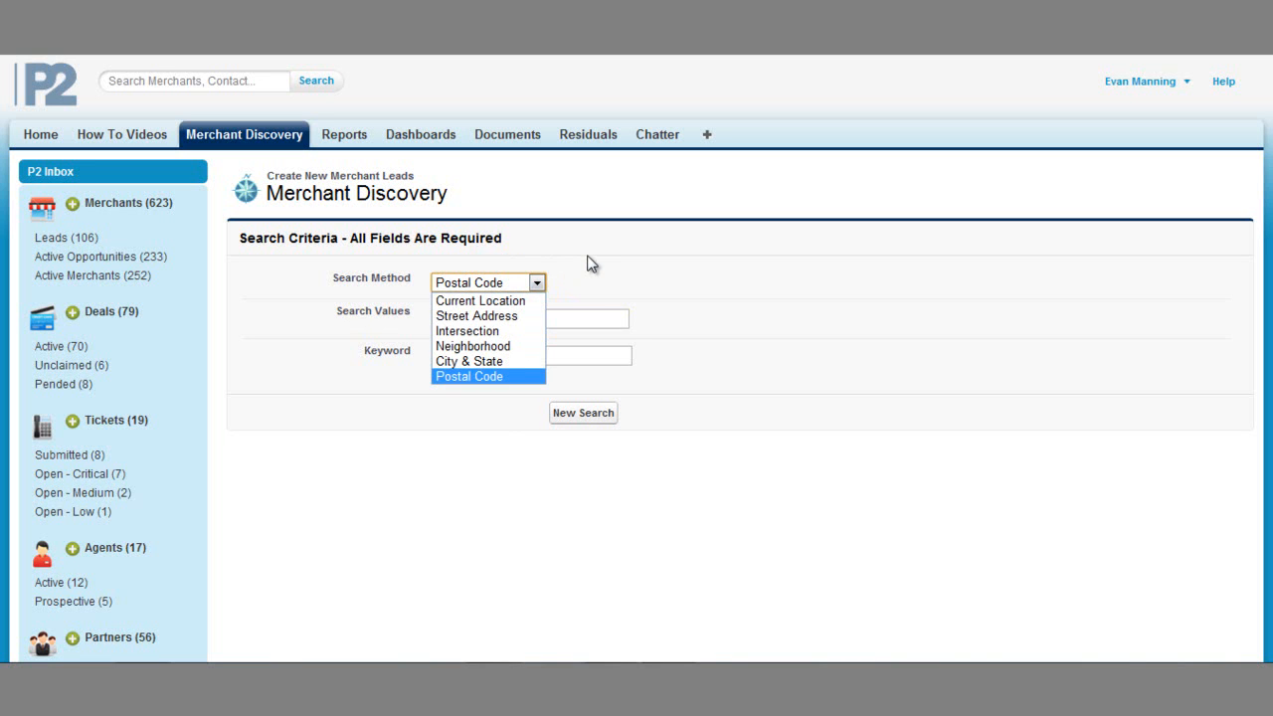
pyautogui.click(519, 299)
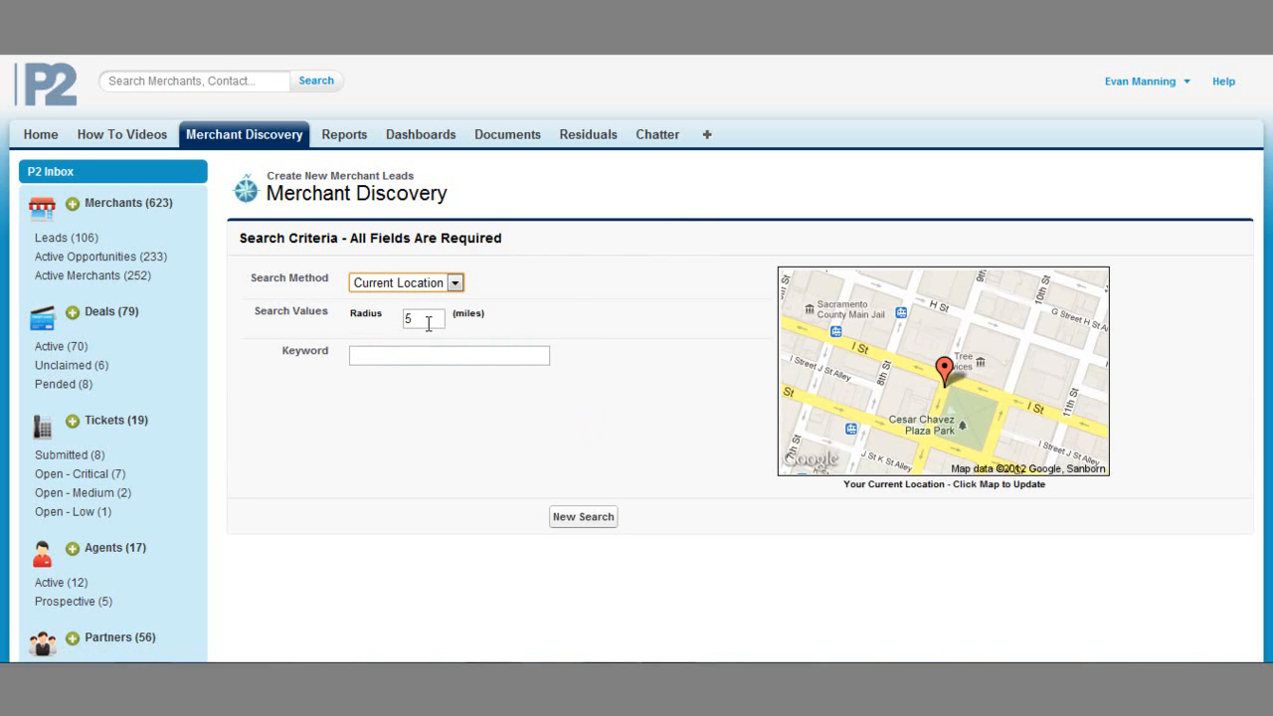
pyautogui.click(455, 282)
pyautogui.click(443, 314)
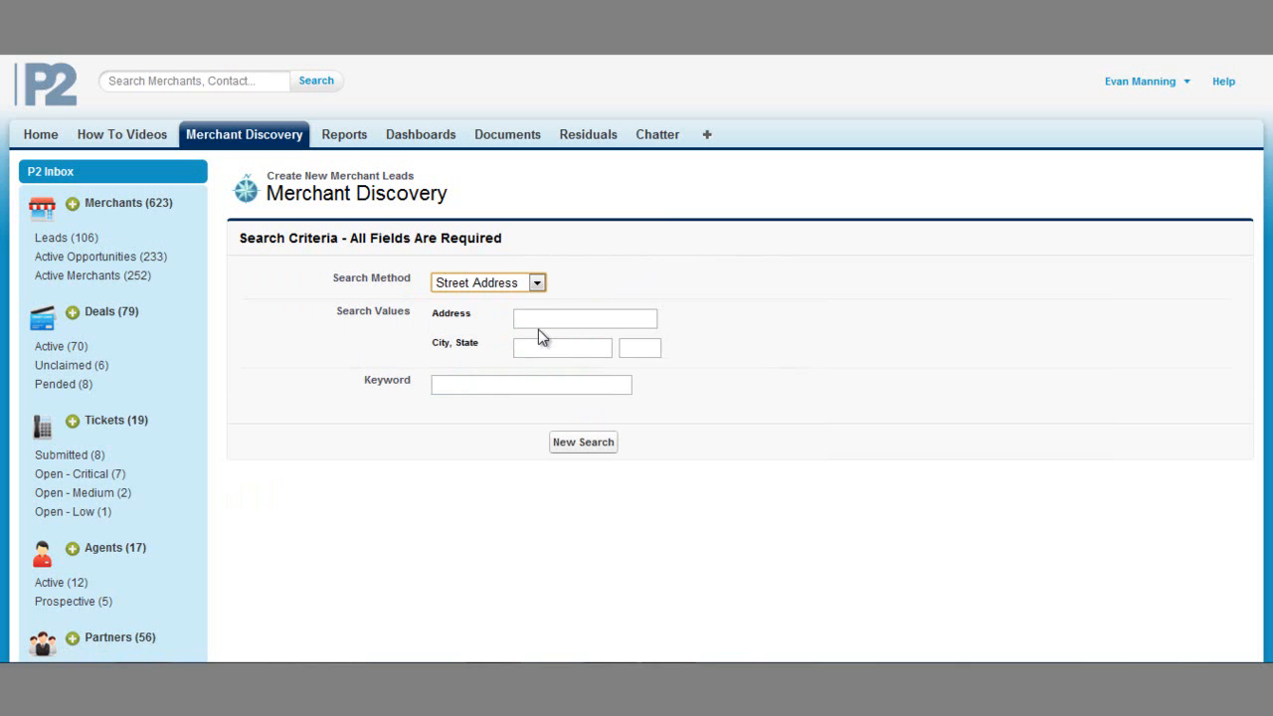
pyautogui.click(536, 284)
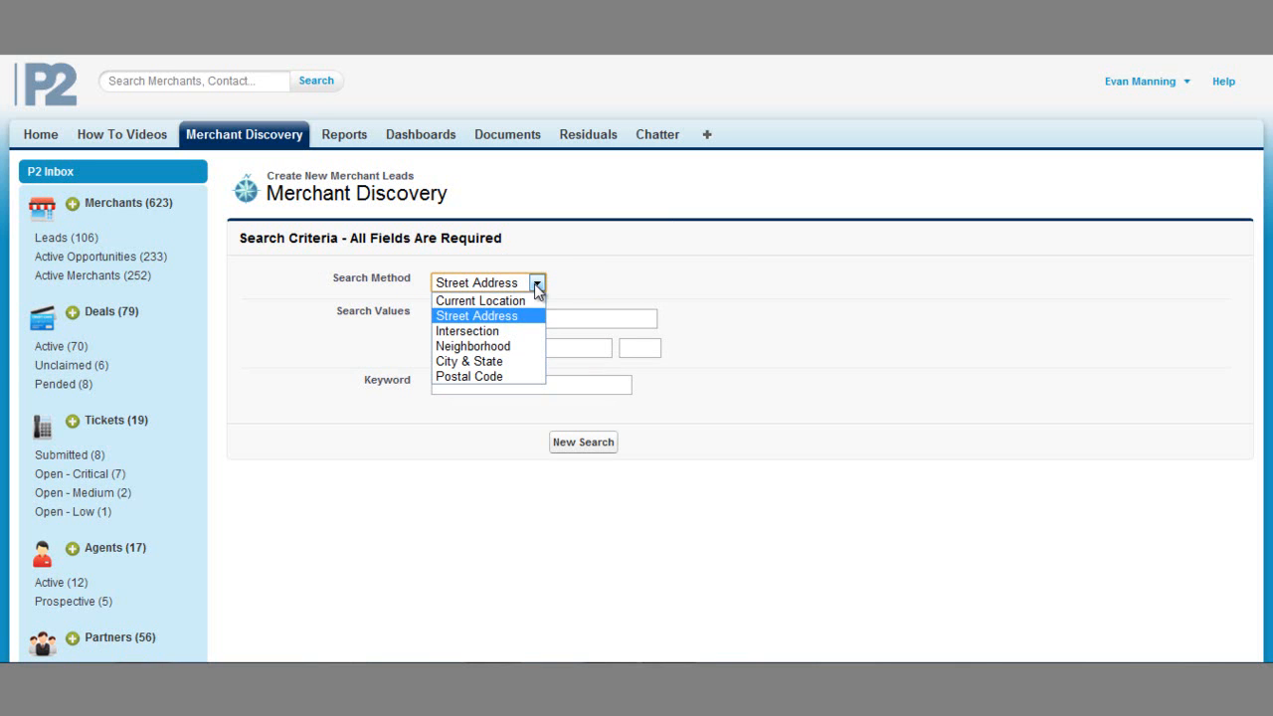
pyautogui.click(485, 331)
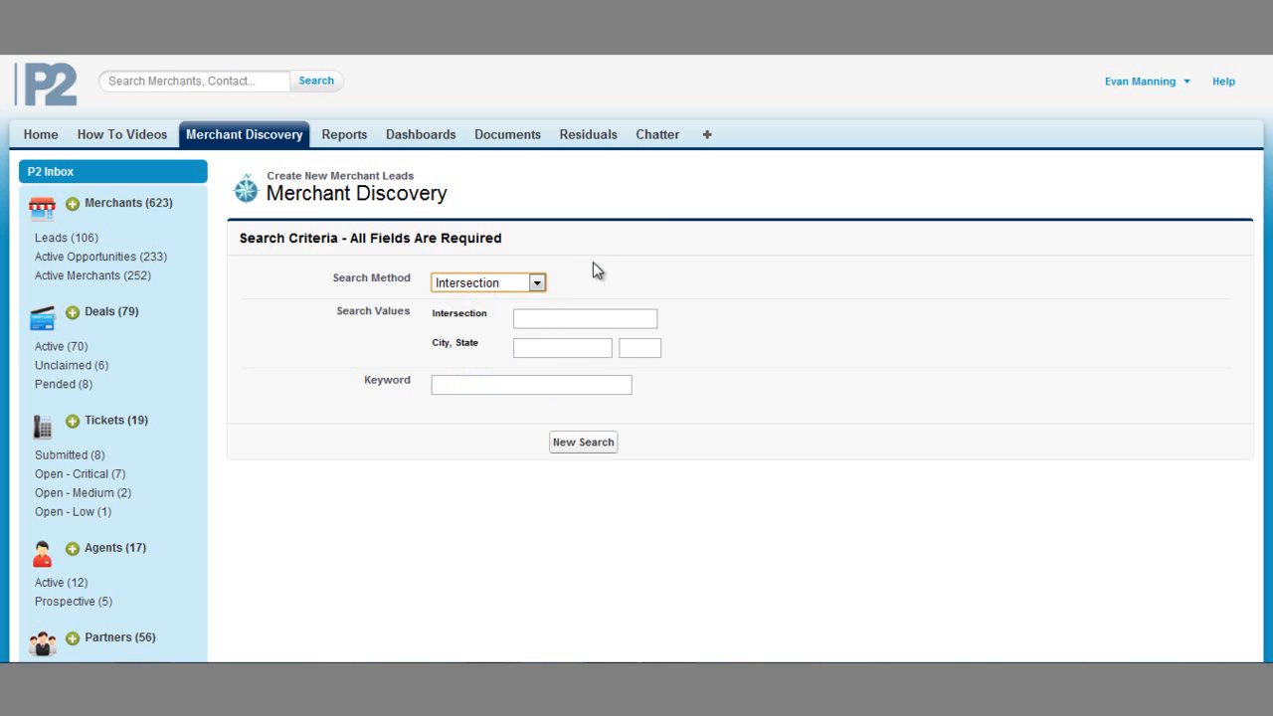
pyautogui.click(542, 285)
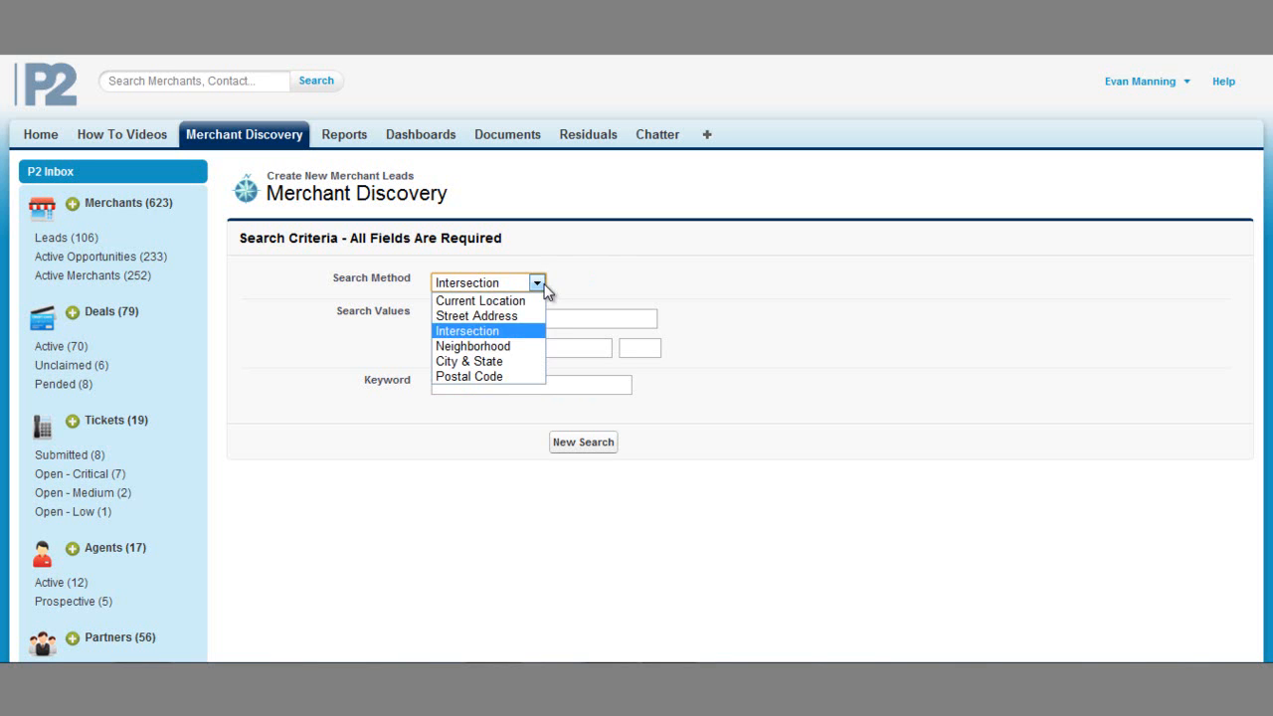
pyautogui.click(505, 347)
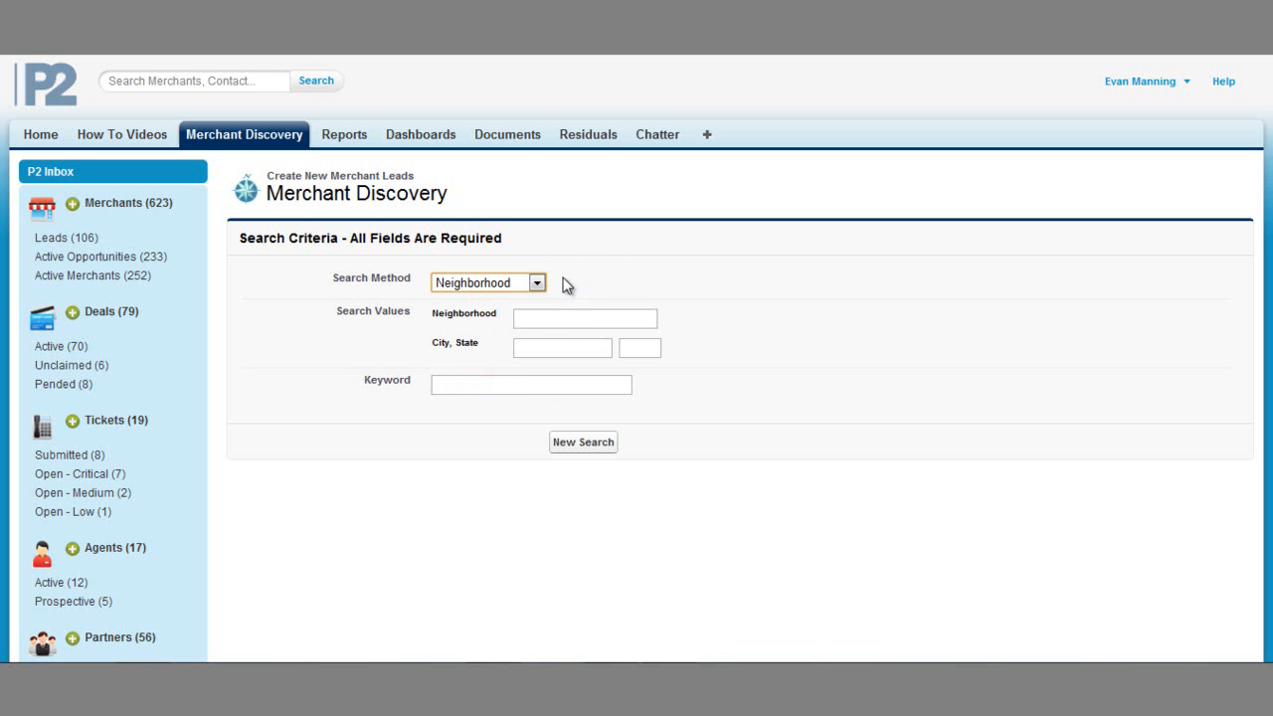
pyautogui.click(537, 284)
pyautogui.click(502, 358)
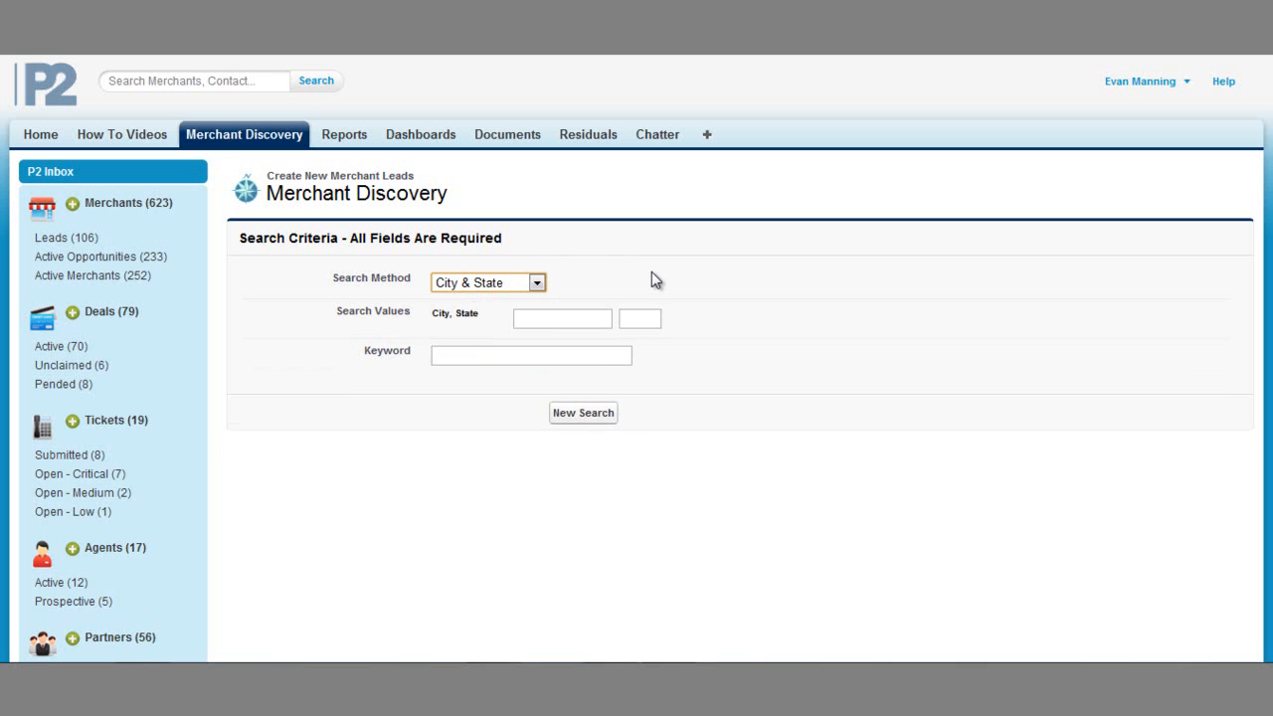
# - Run a merchant search by Postal Code with the value 81301 and the keyword "auto"
pyautogui.click(537, 284)
pyautogui.click(525, 375)
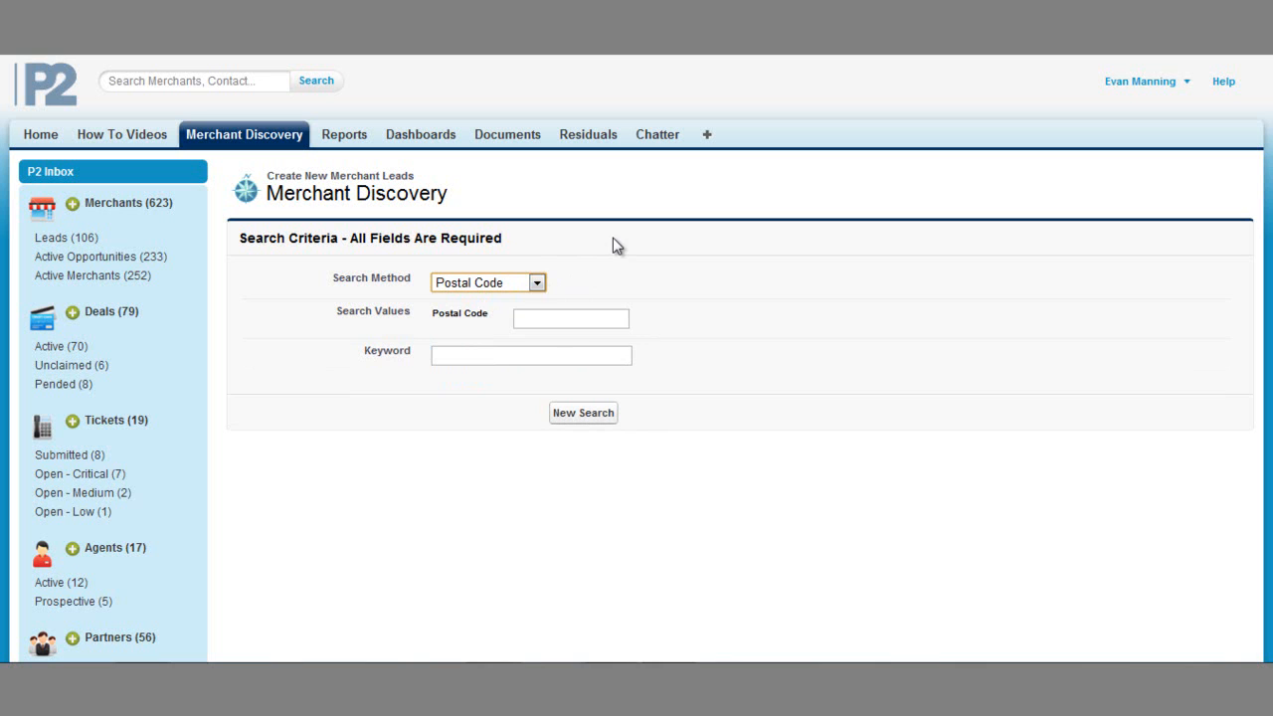
pyautogui.click(574, 316)
pyautogui.write('81301')
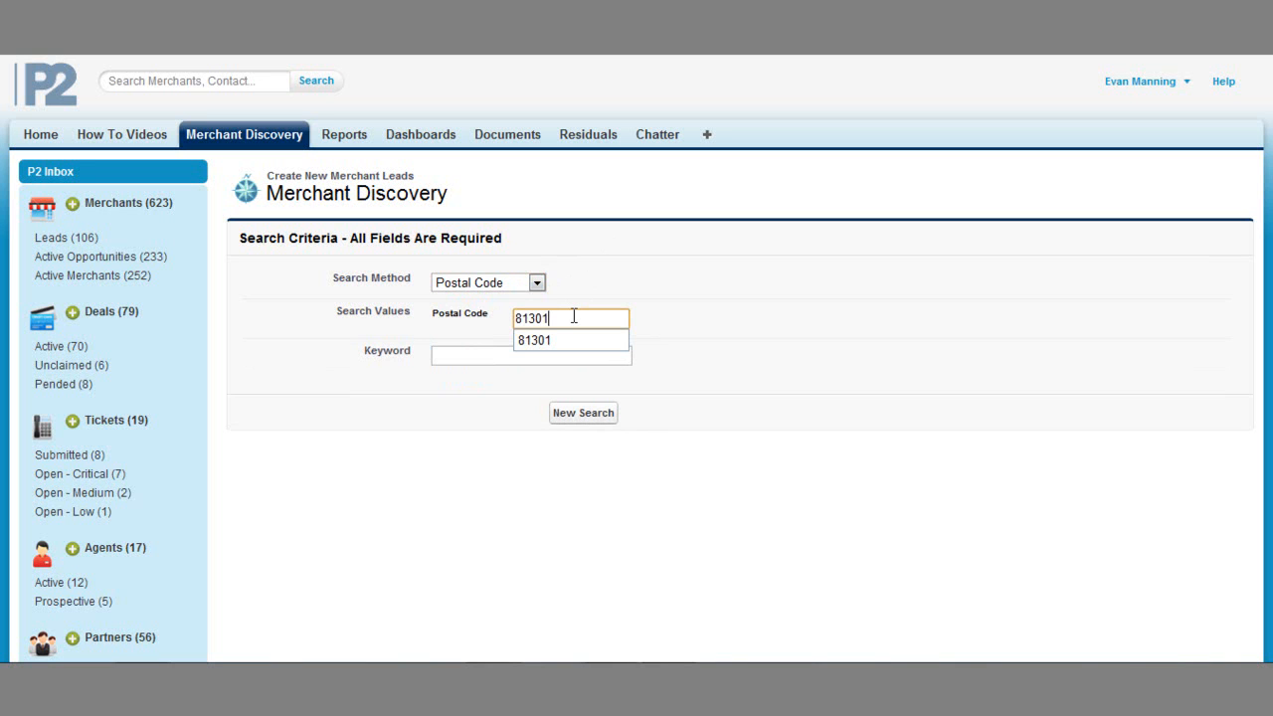
pyautogui.press('Tab')
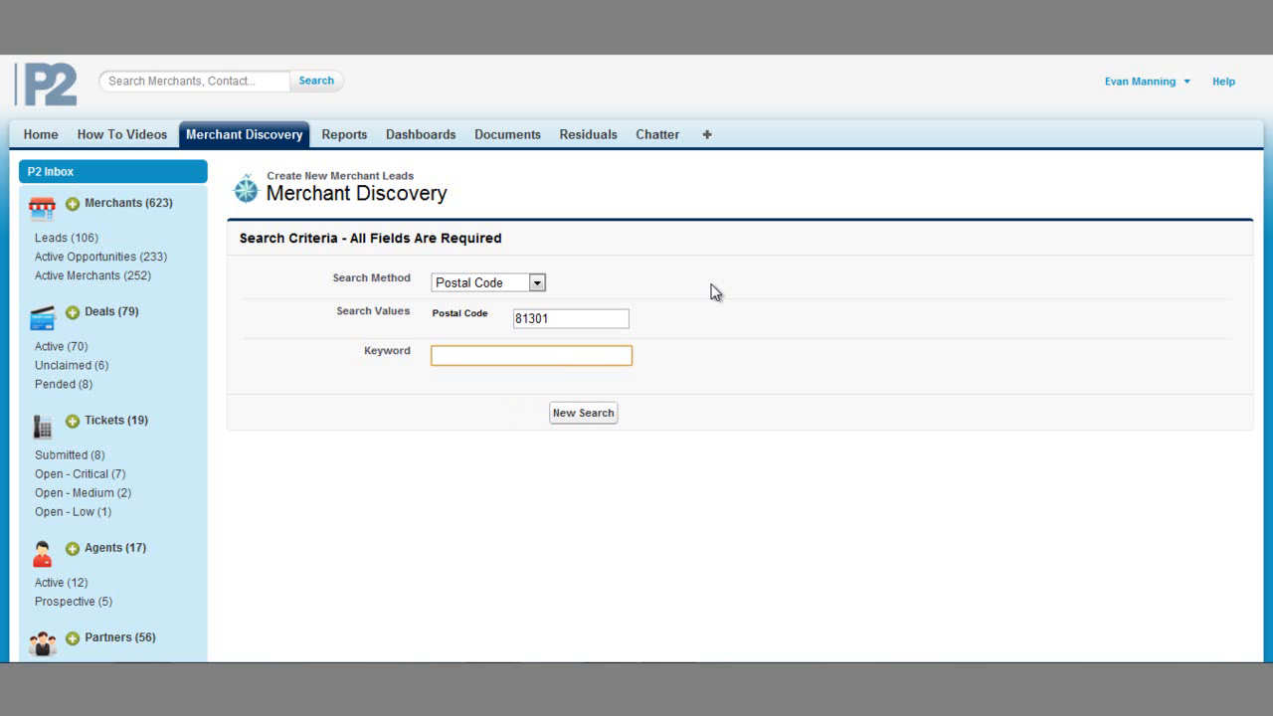
pyautogui.write('auto')
pyautogui.press('Return')
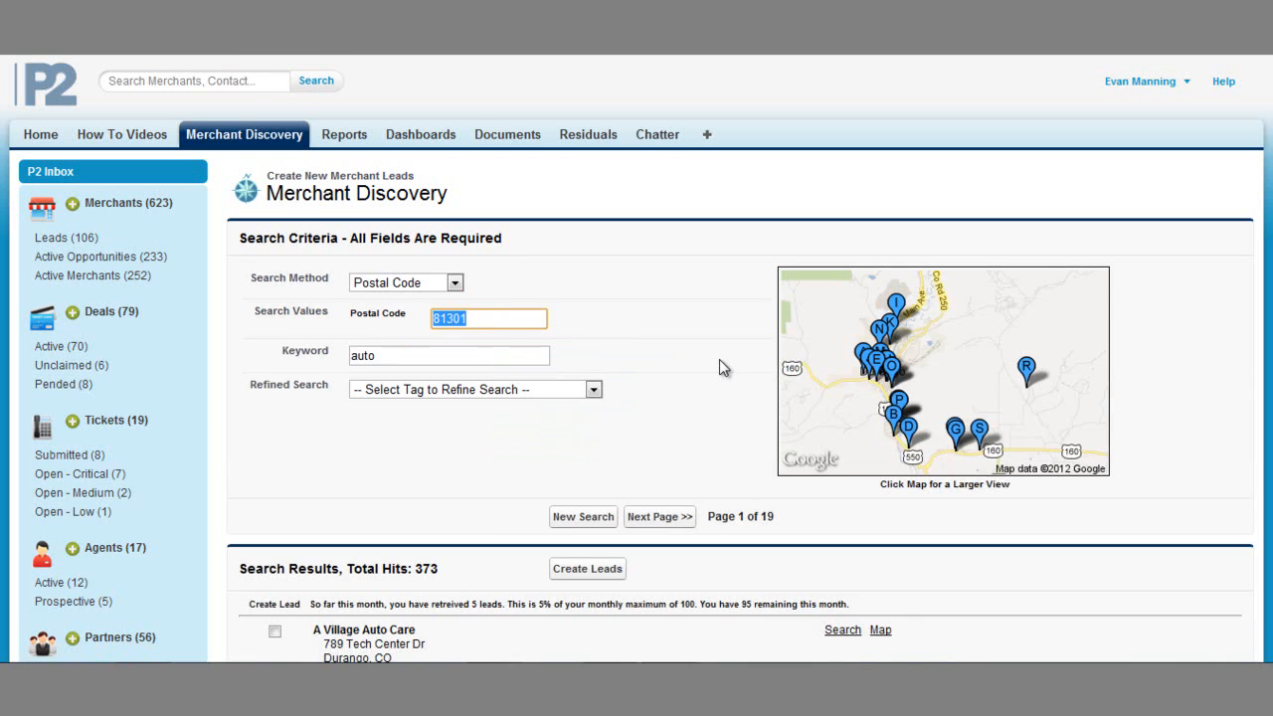
# - Refine the merchant search with the Auto Glass tag and run it again
pyautogui.scroll(-3, 720, 366)
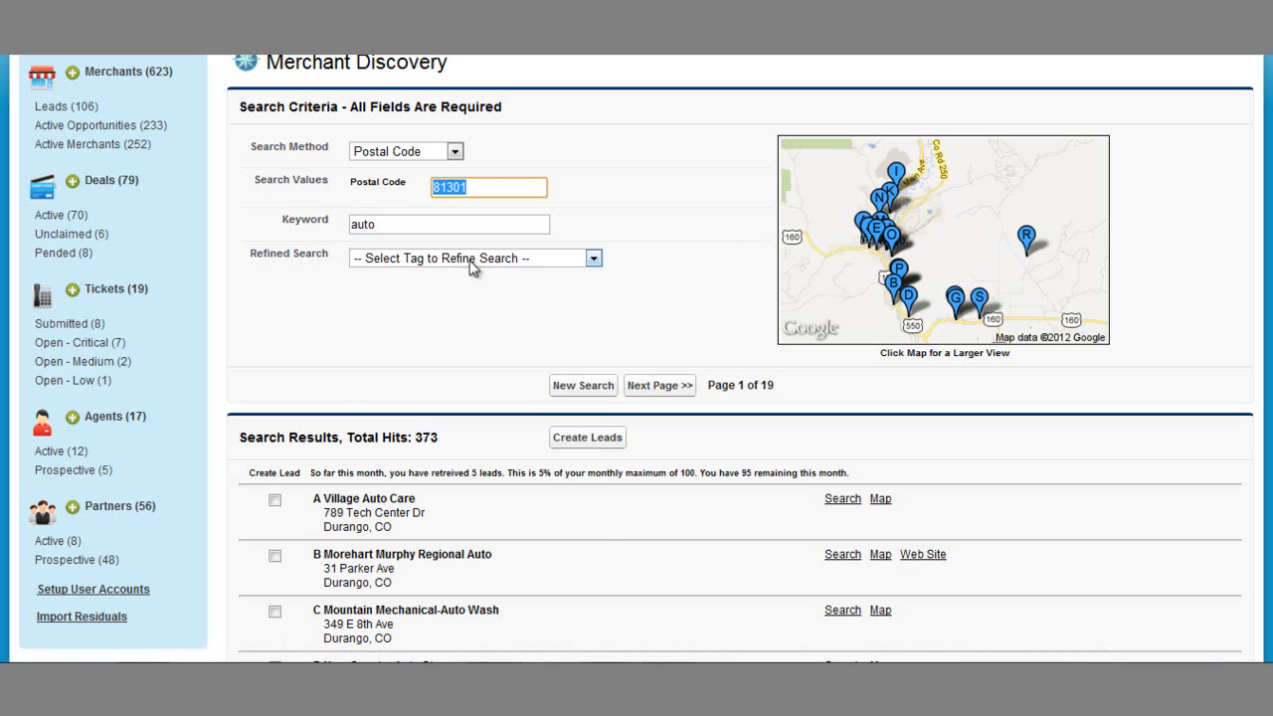
pyautogui.click(594, 259)
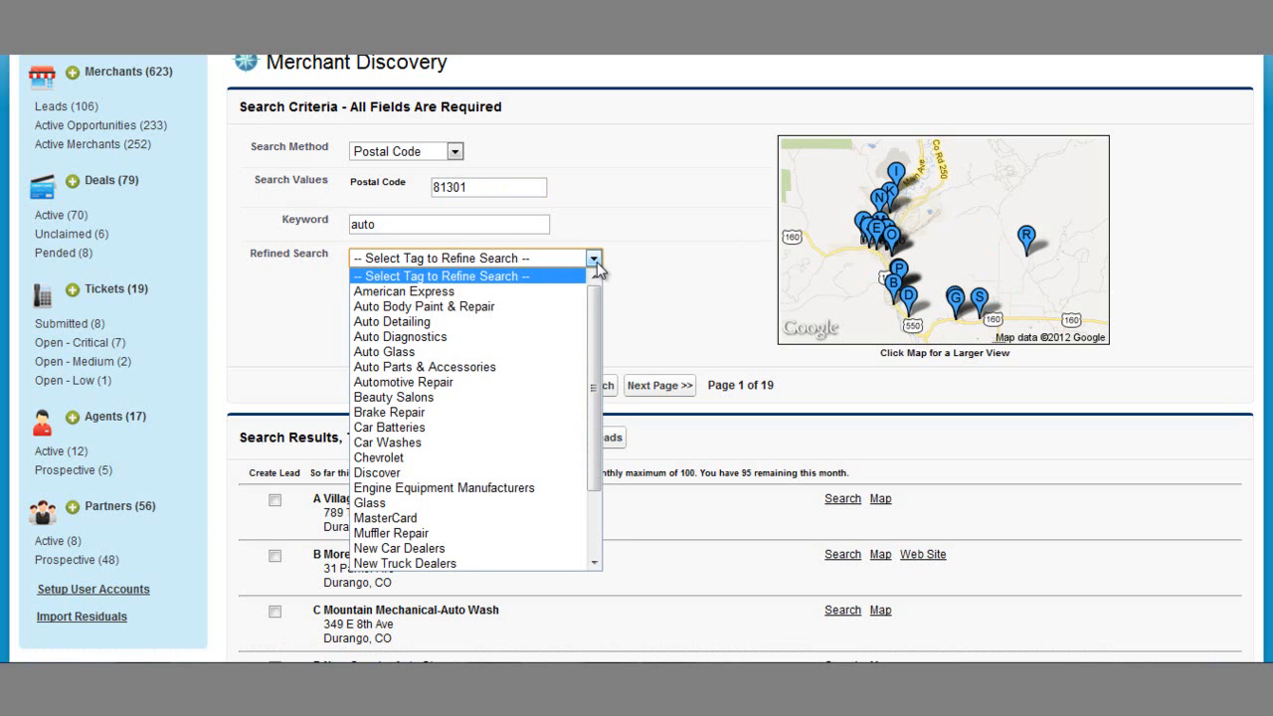
pyautogui.click(477, 352)
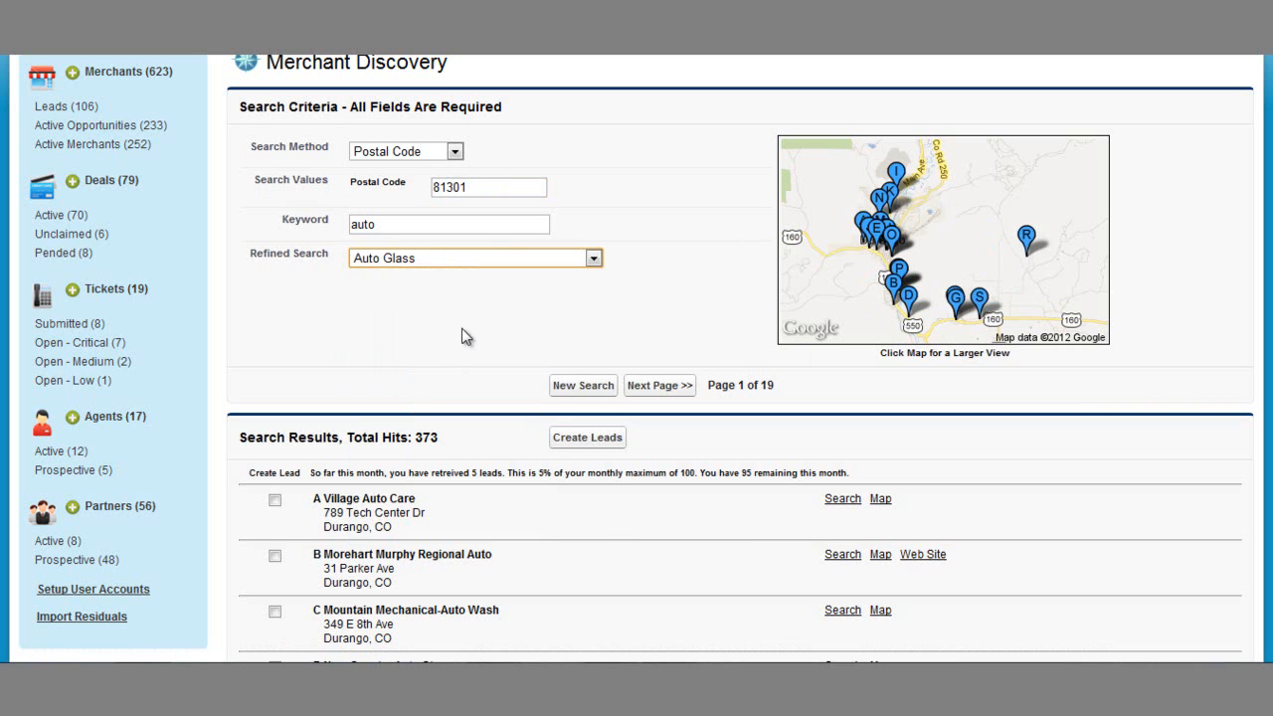
pyautogui.click(595, 388)
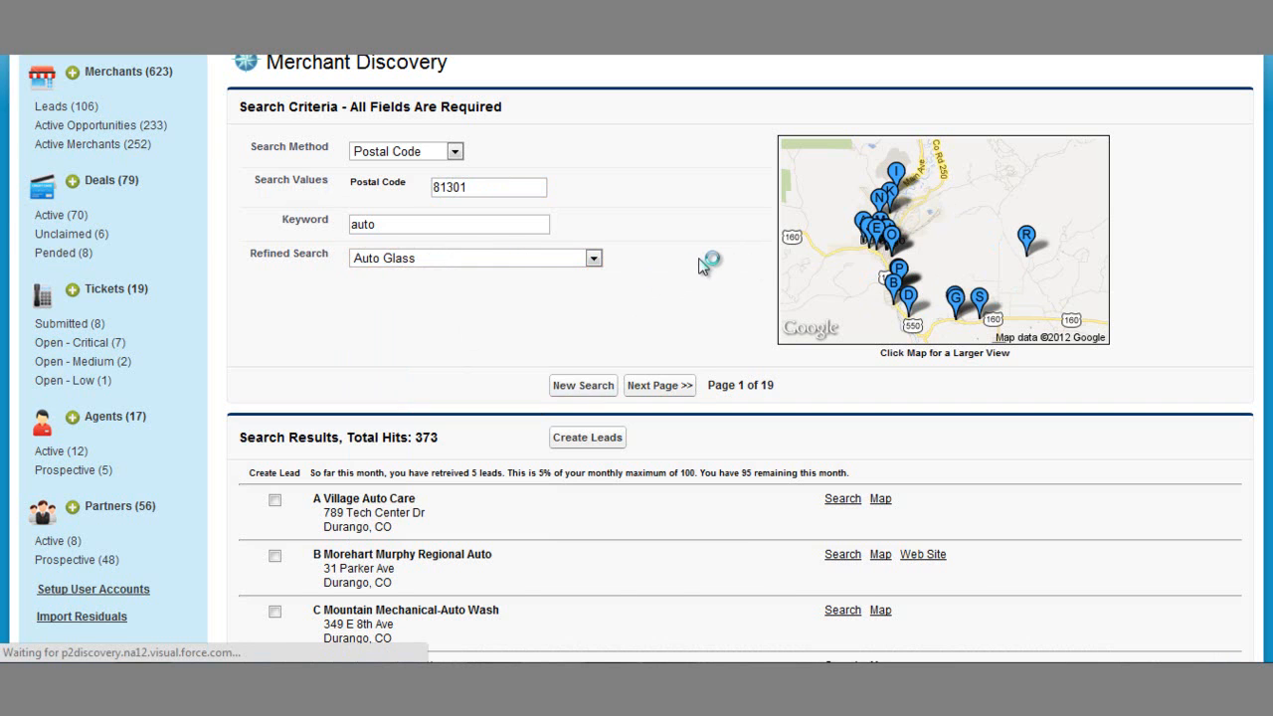
# - View the results map at larger size, magnify the marker cluster around Durango, and return to the results page
pyautogui.scroll(-3, 709, 347)
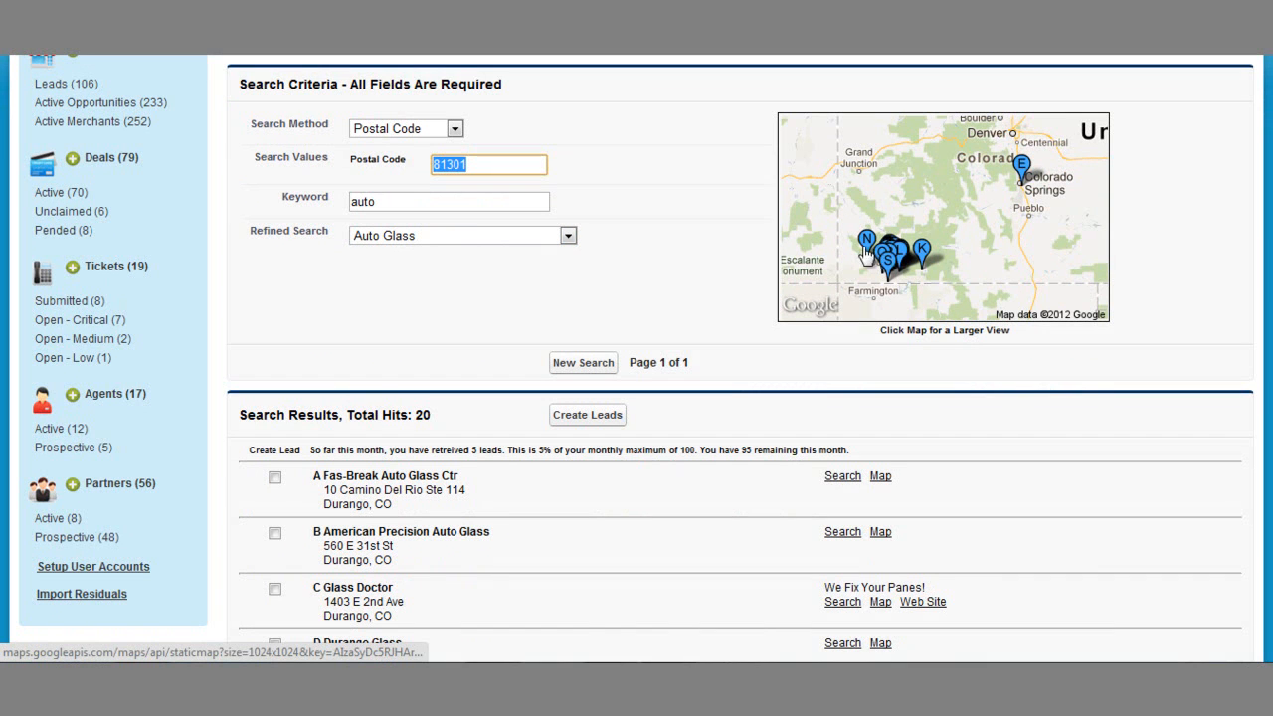
pyautogui.click(968, 210)
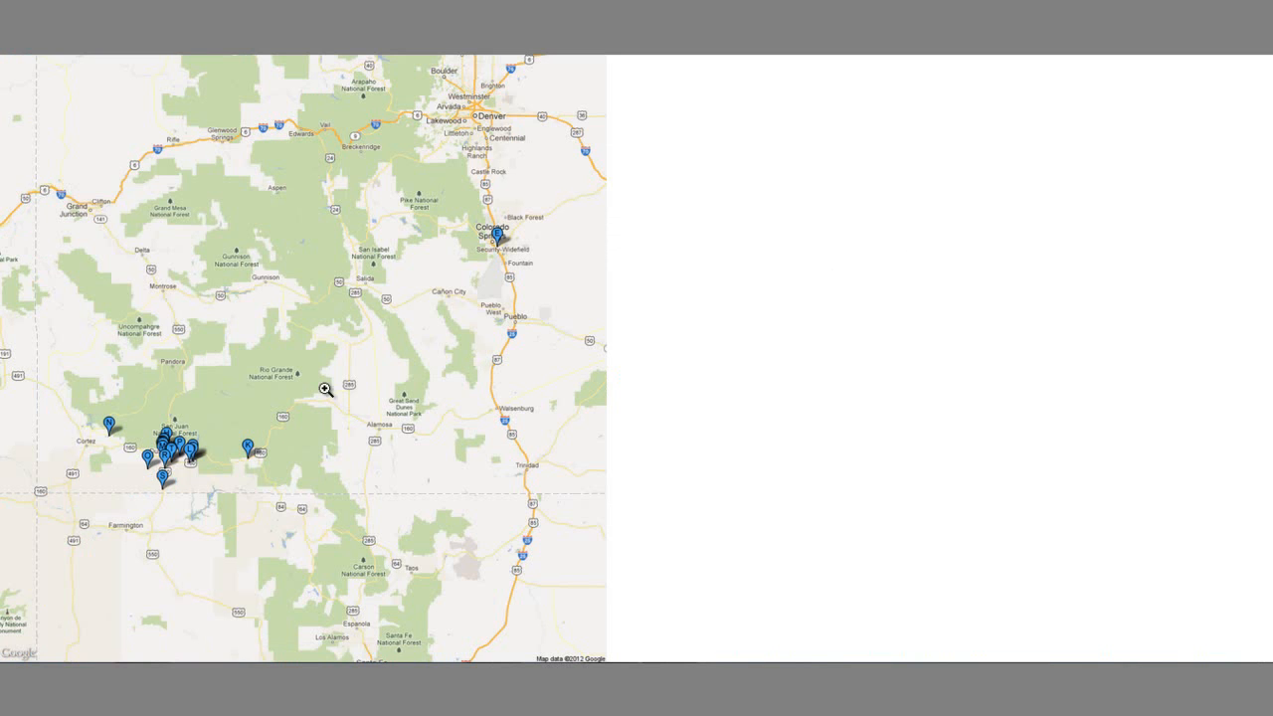
pyautogui.click(194, 443)
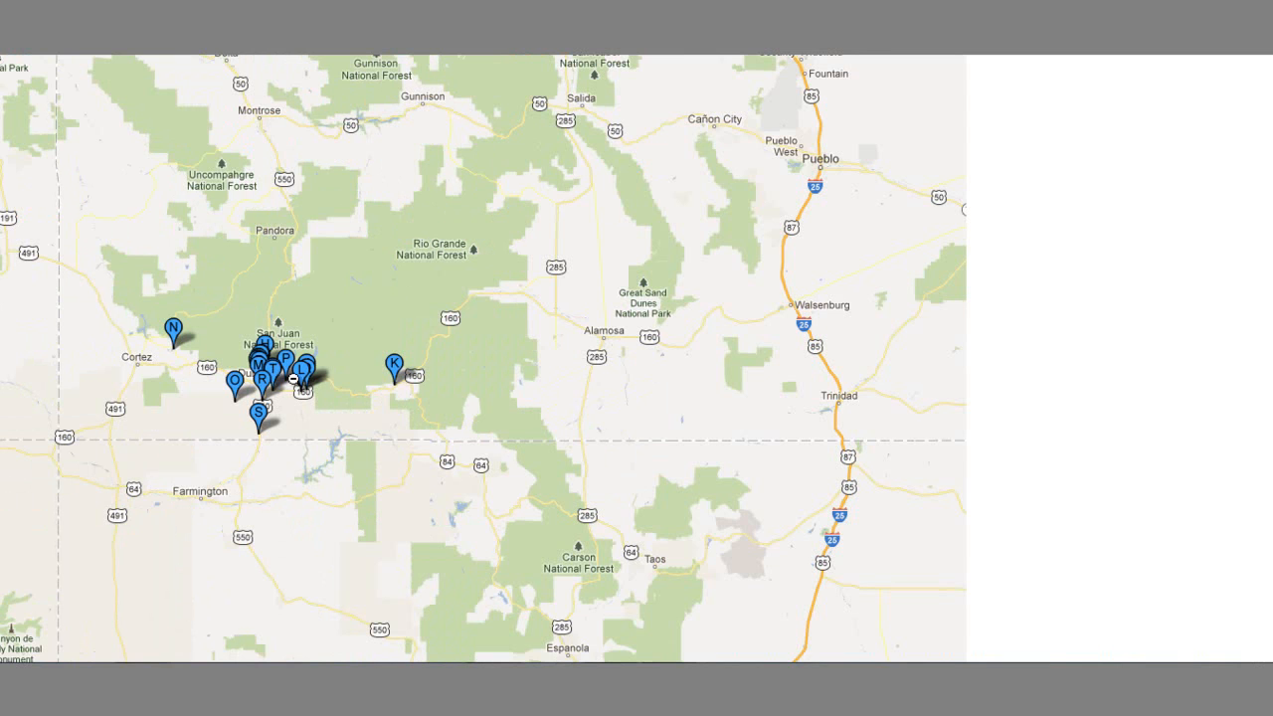
pyautogui.click(295, 379)
pyautogui.hotkey('alt', 'Left')
# - Create leads from Fas-Break Auto Glass Ctr, American Precision Auto Glass, Glass Doctor and Durango Glass in the search results
pyautogui.scroll(-1, 427, 309)
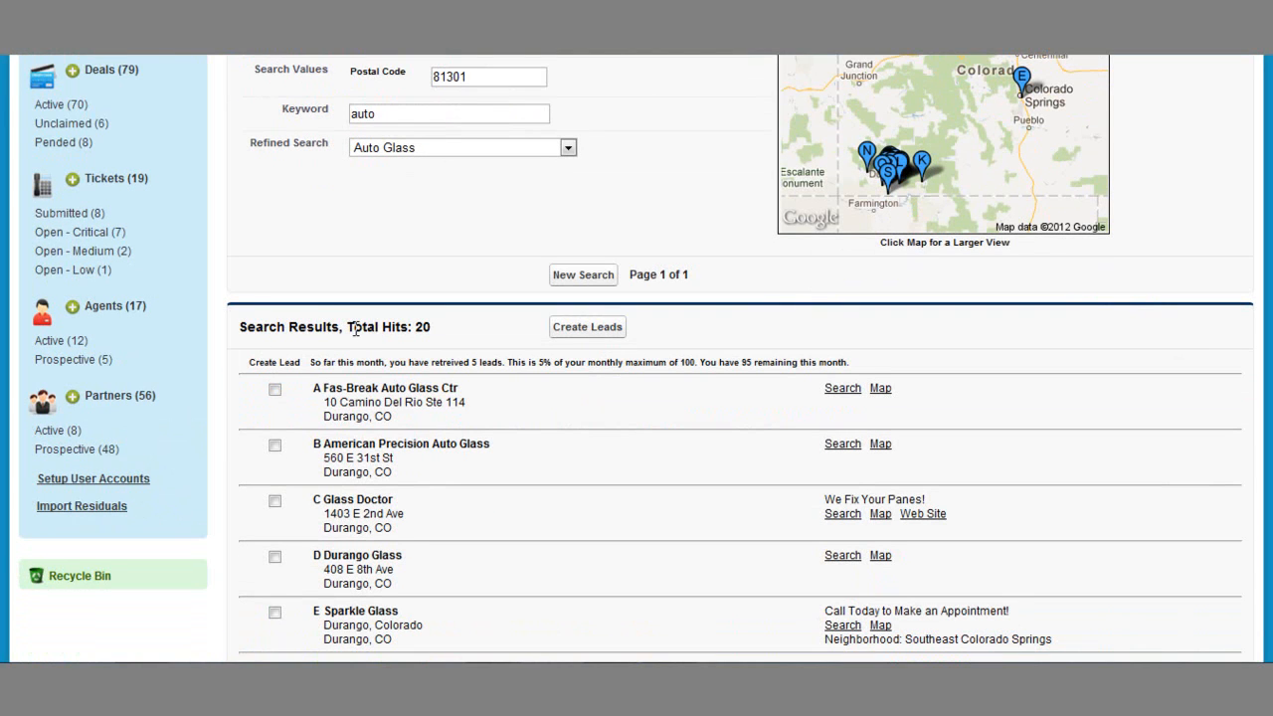
pyautogui.scroll(-1, 517, 333)
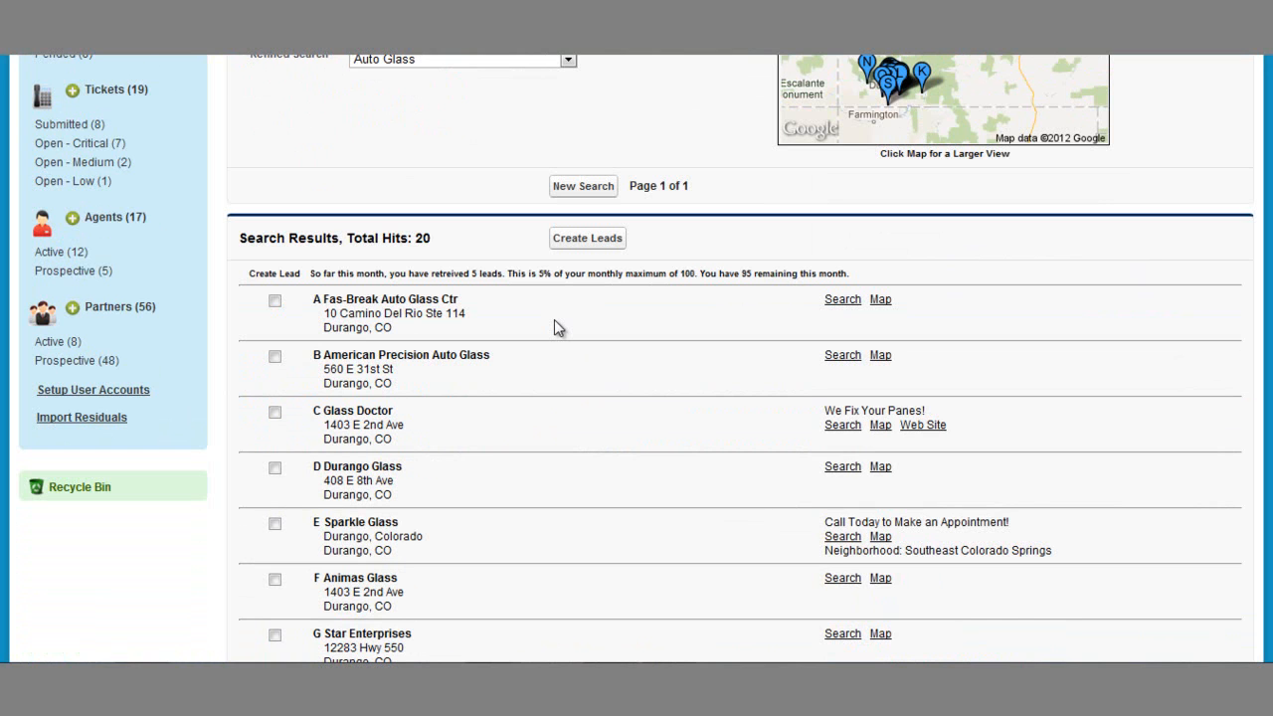
pyautogui.scroll(2, 455, 243)
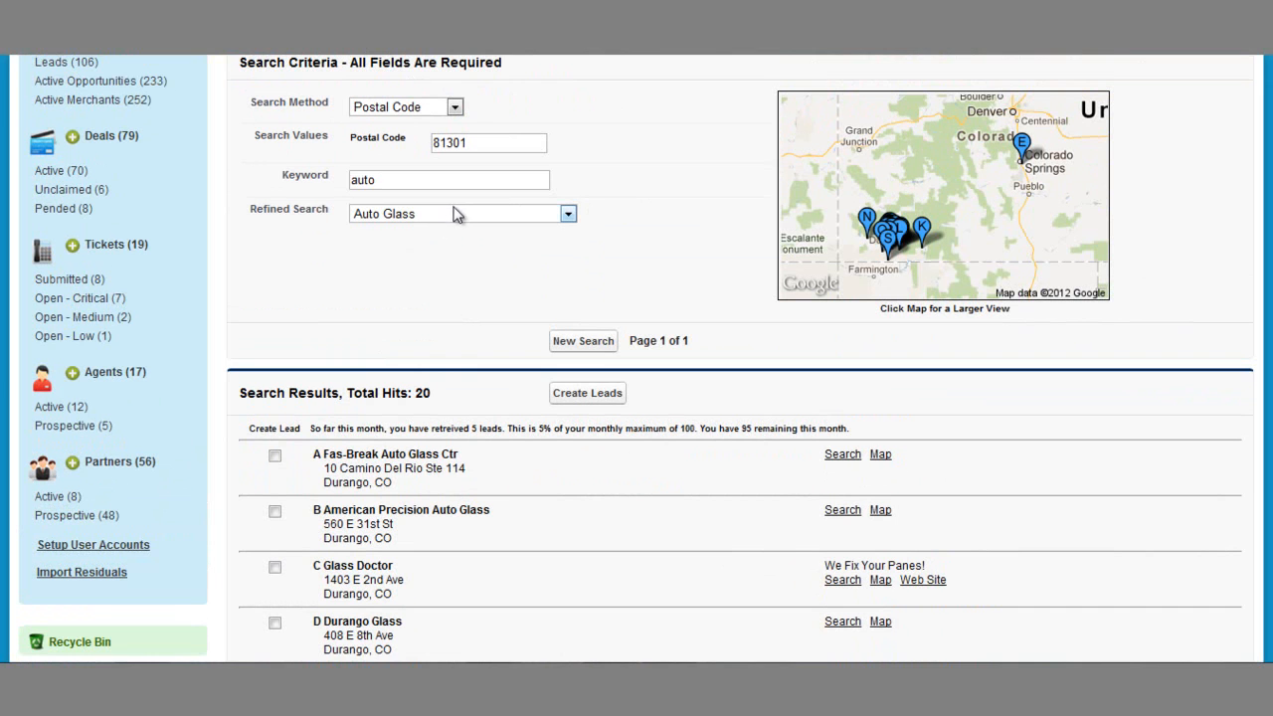
pyautogui.scroll(-2, 525, 497)
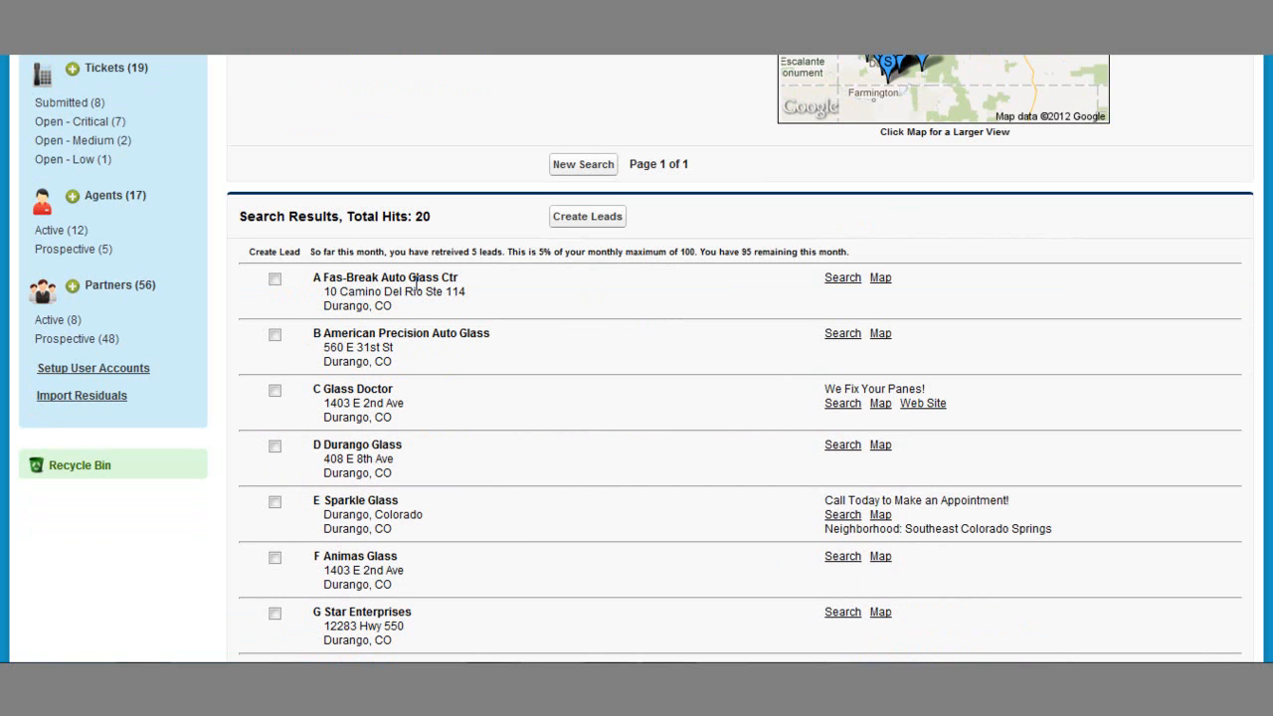
pyautogui.scroll(-1, 806, 314)
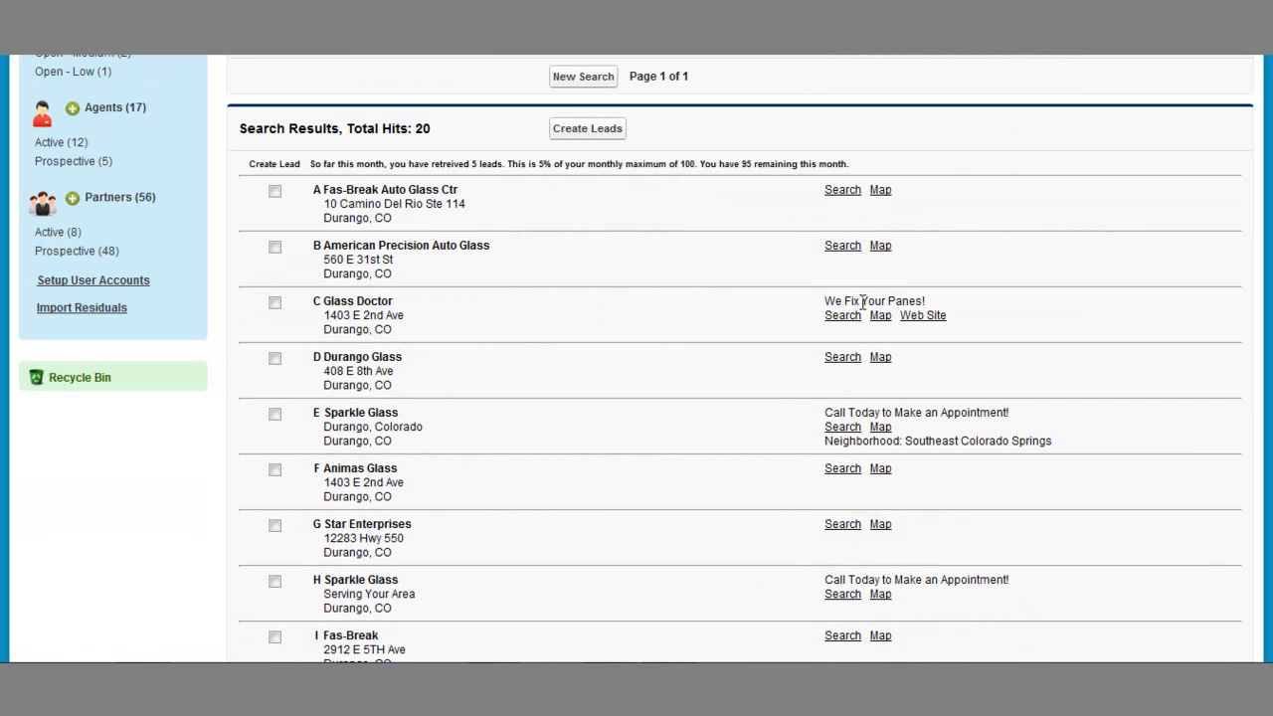
pyautogui.scroll(1, 676, 358)
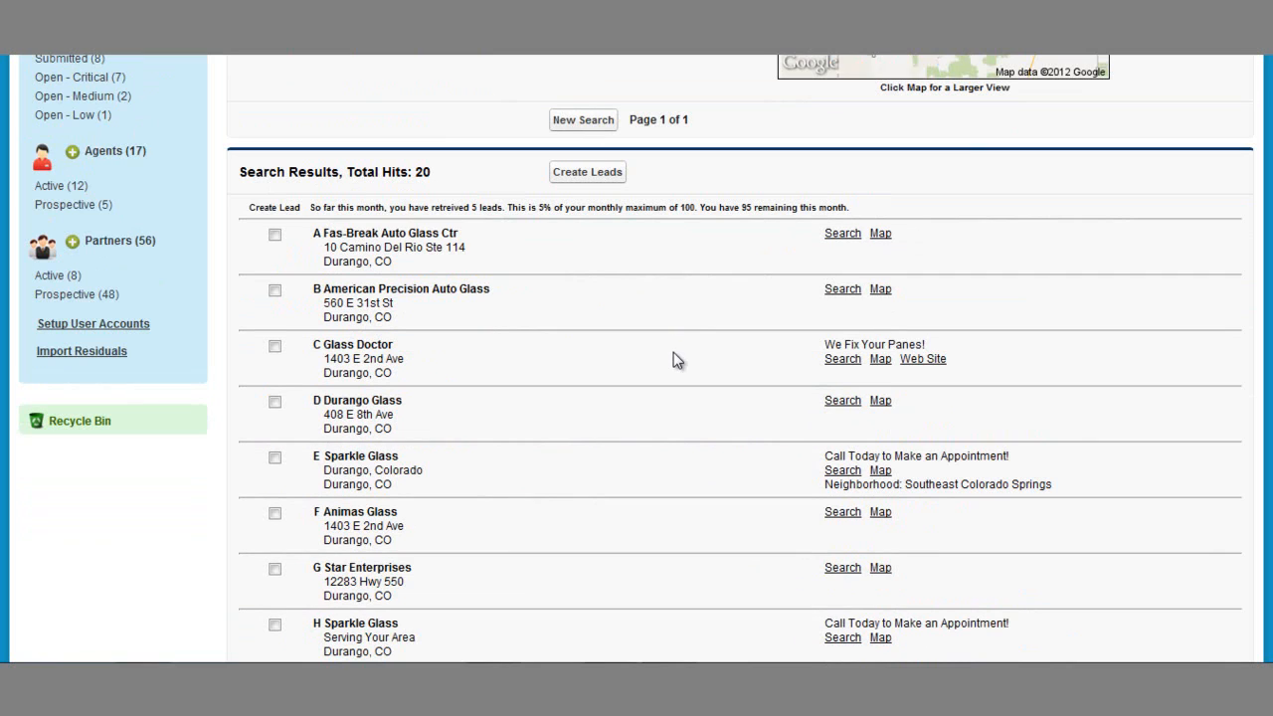
pyautogui.click(275, 237)
pyautogui.click(276, 292)
pyautogui.click(276, 349)
pyautogui.click(275, 405)
pyautogui.click(573, 176)
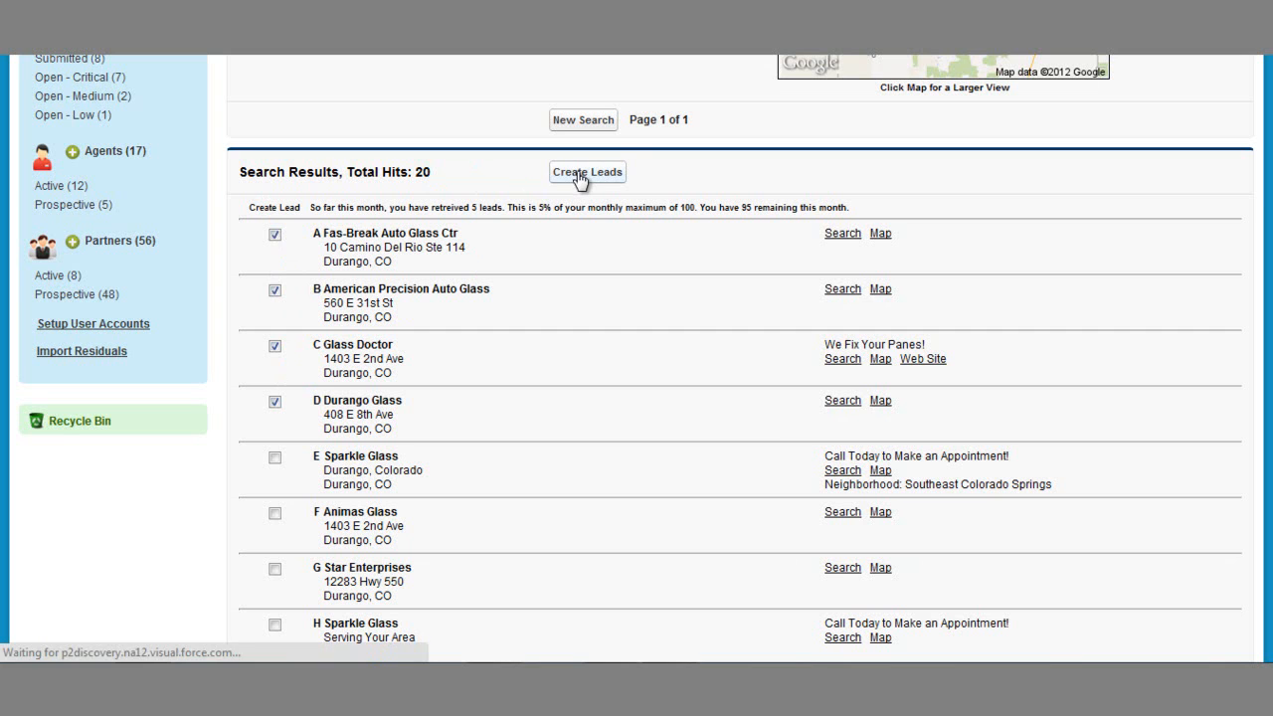
# - Open the new merchant record for Fas-Break Auto Glass Ctr and convert it to an active opportunity without assigning a sales agent
pyautogui.scroll(-2, 577, 297)
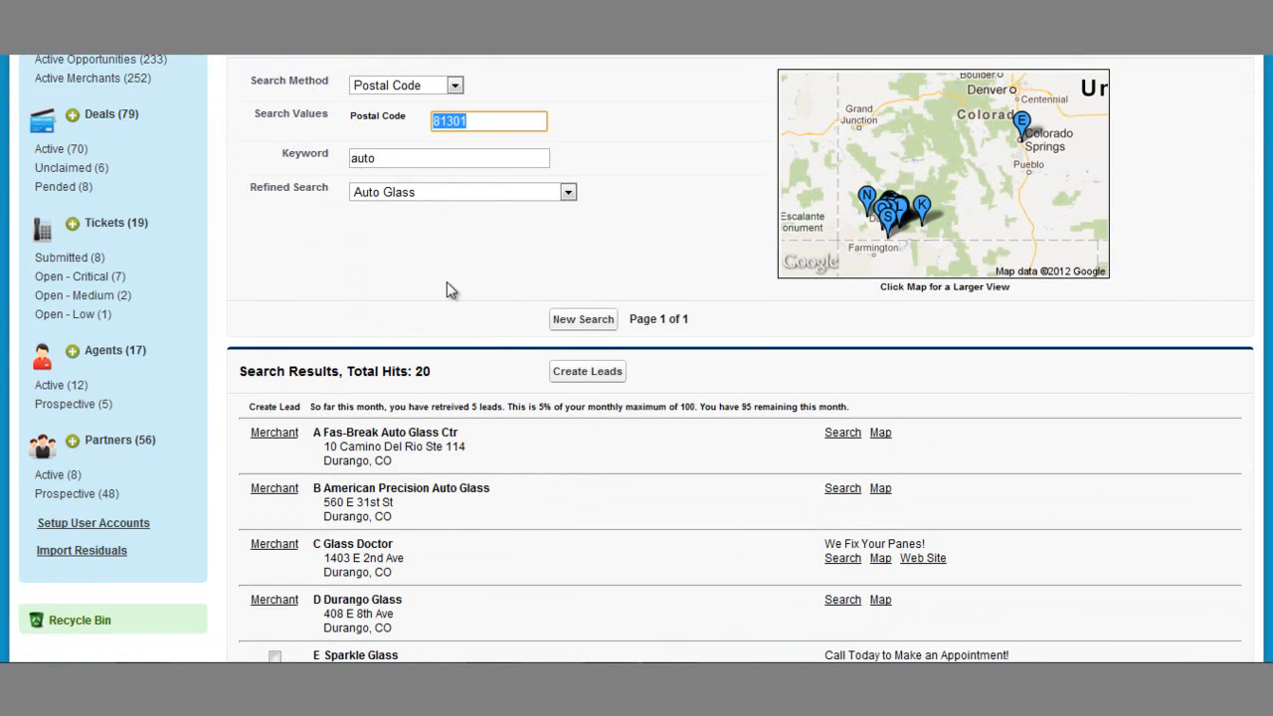
pyautogui.scroll(-2, 446, 283)
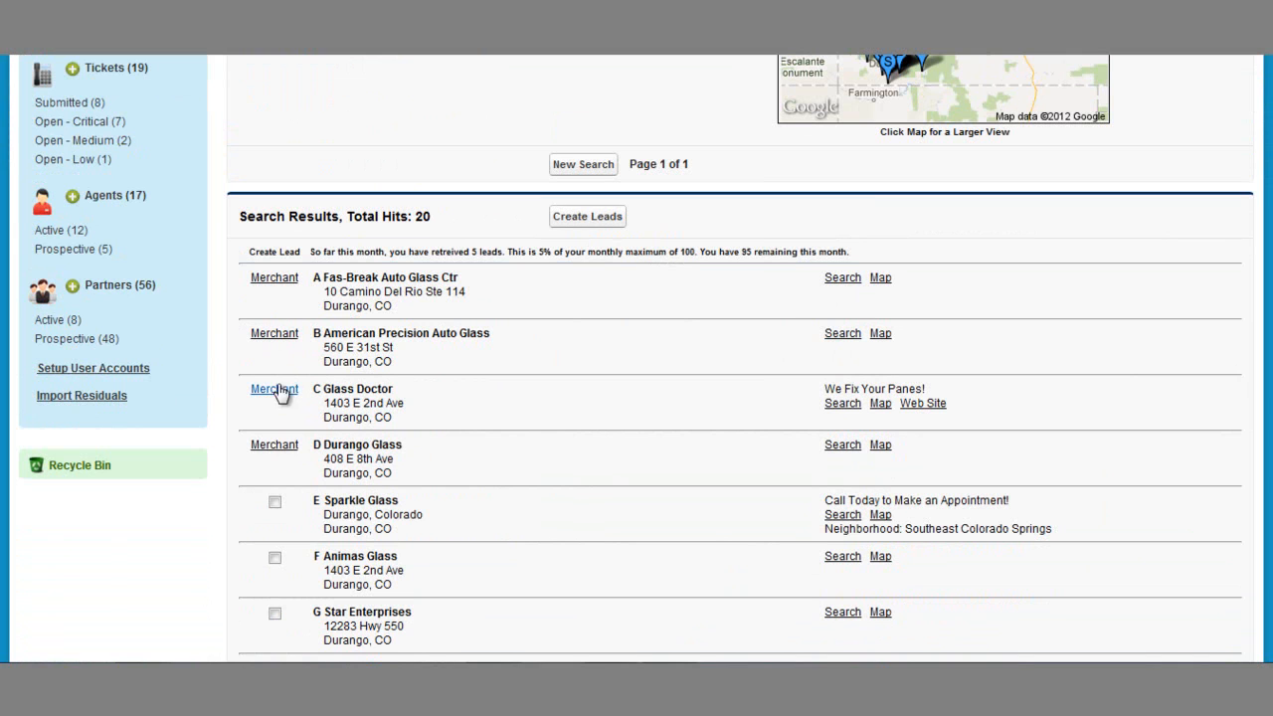
pyautogui.click(274, 279)
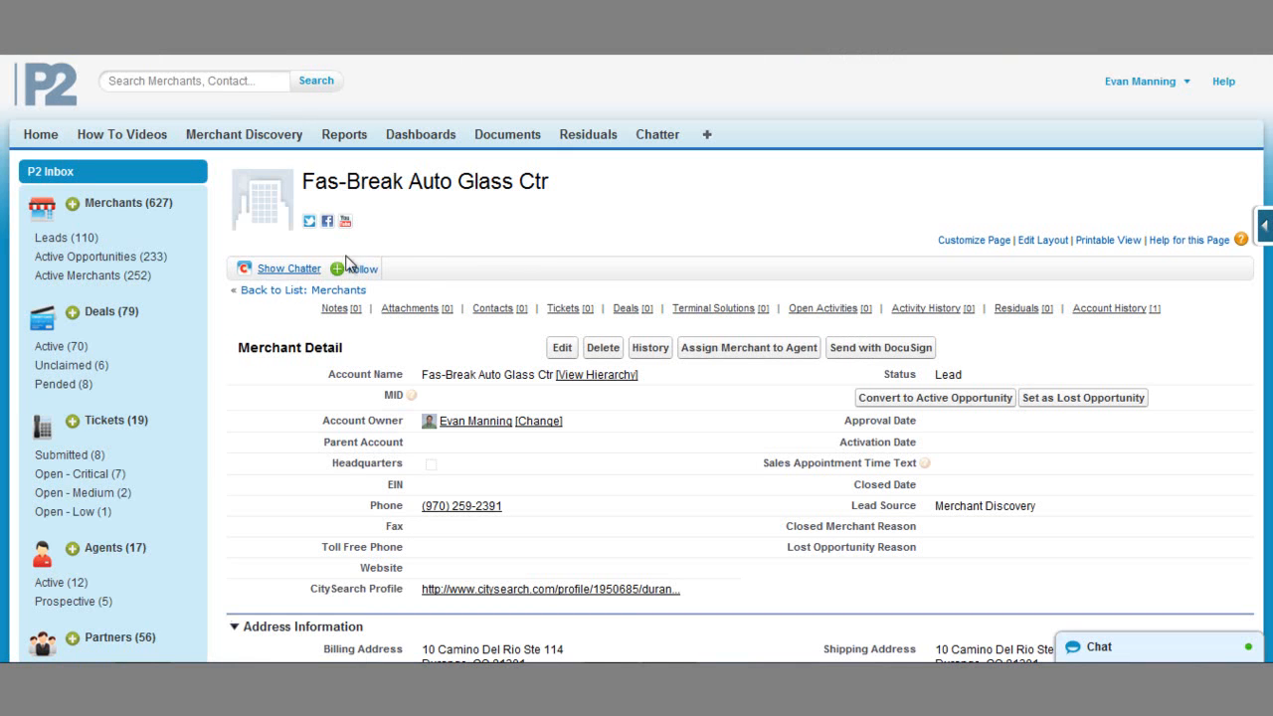
pyautogui.click(970, 395)
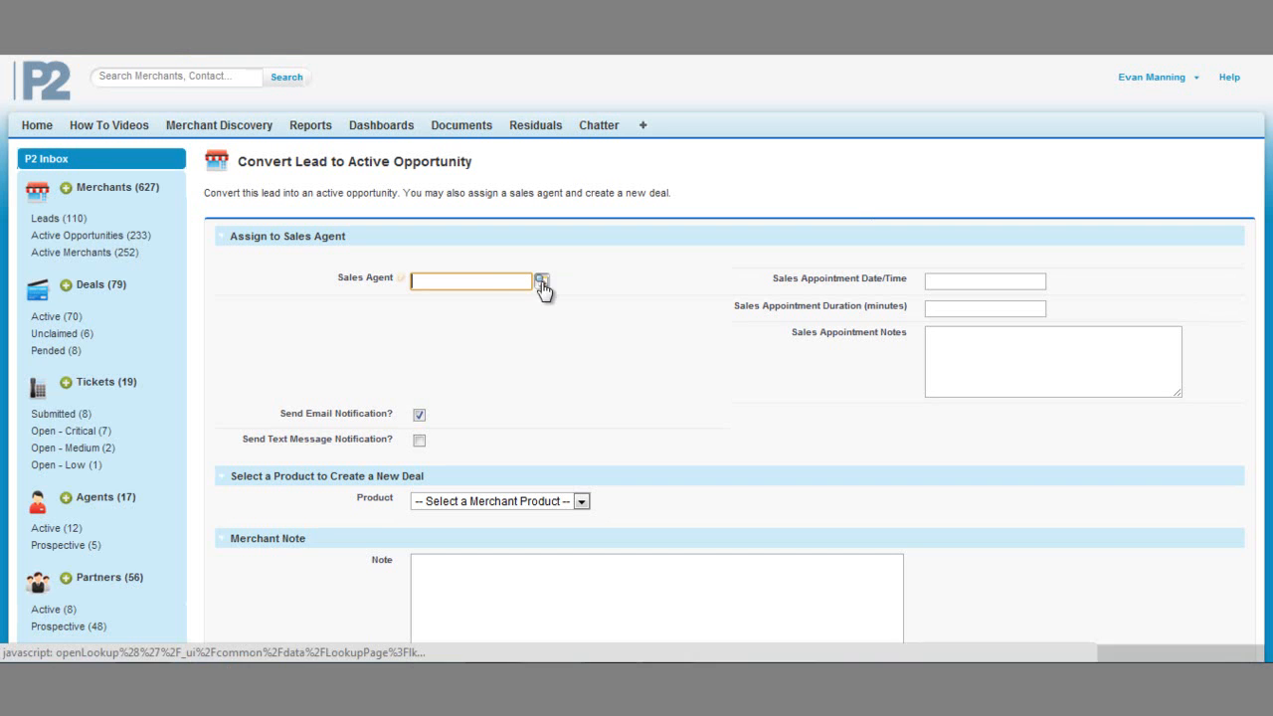
pyautogui.scroll(-1, 633, 370)
pyautogui.scroll(-3, 634, 369)
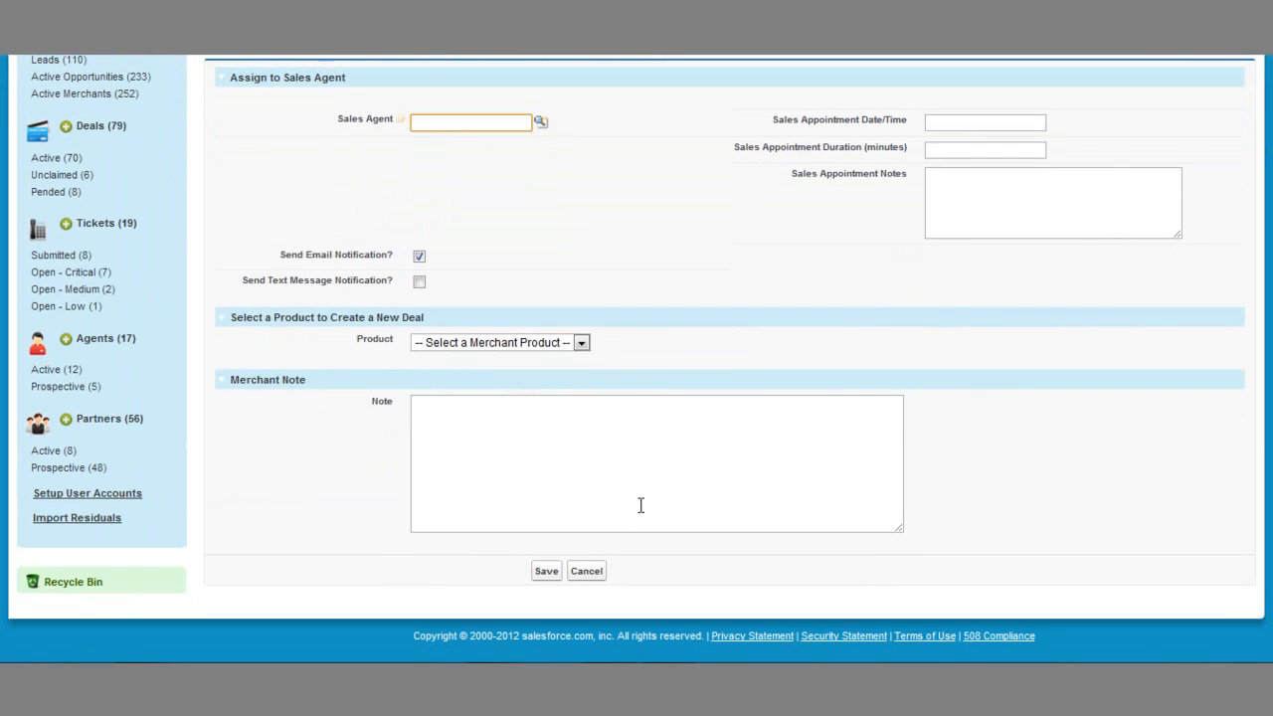
pyautogui.click(574, 575)
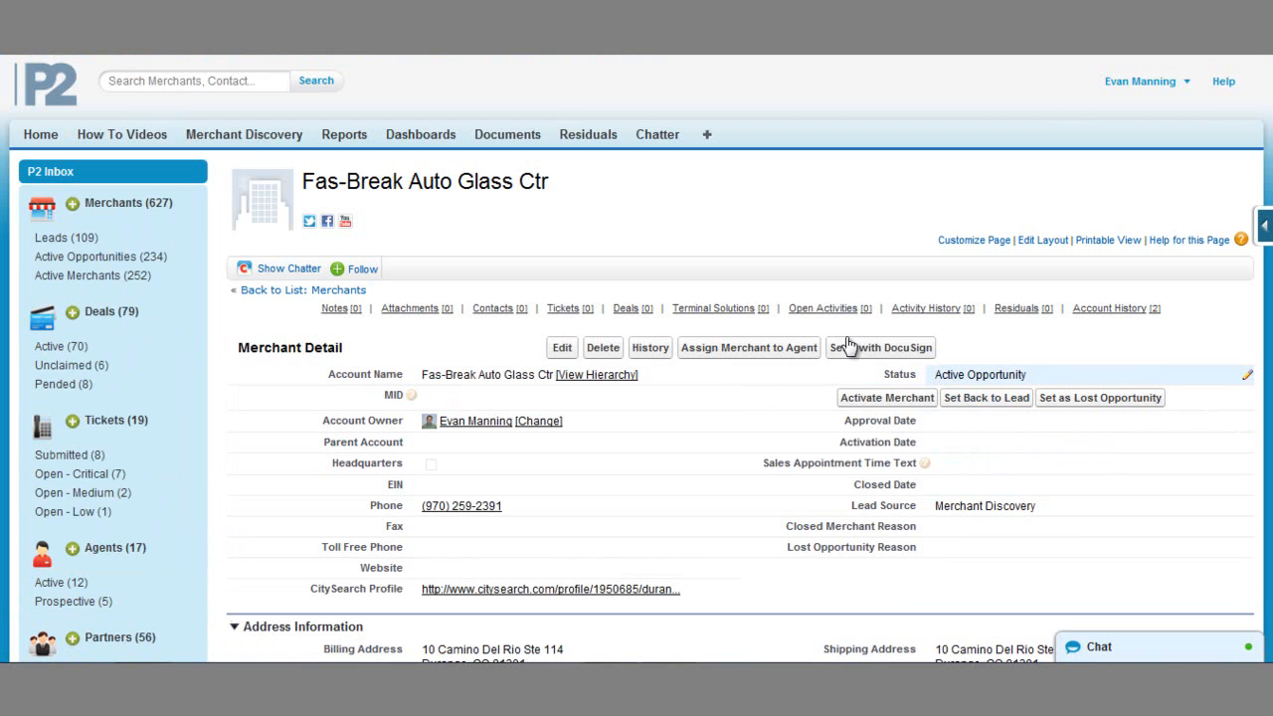
# - Return to Merchant Discovery and refine the automotive search for postal code 81301 with the Auto Glass tag
pyautogui.click(246, 136)
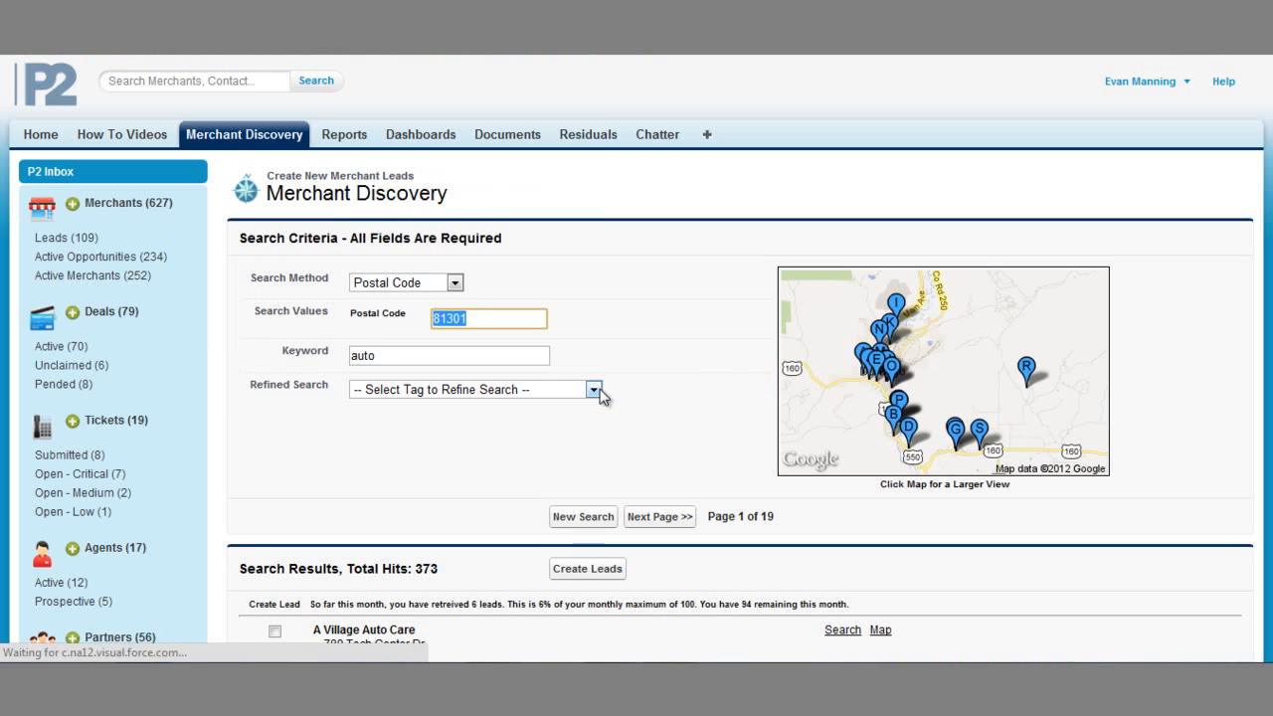
pyautogui.click(594, 390)
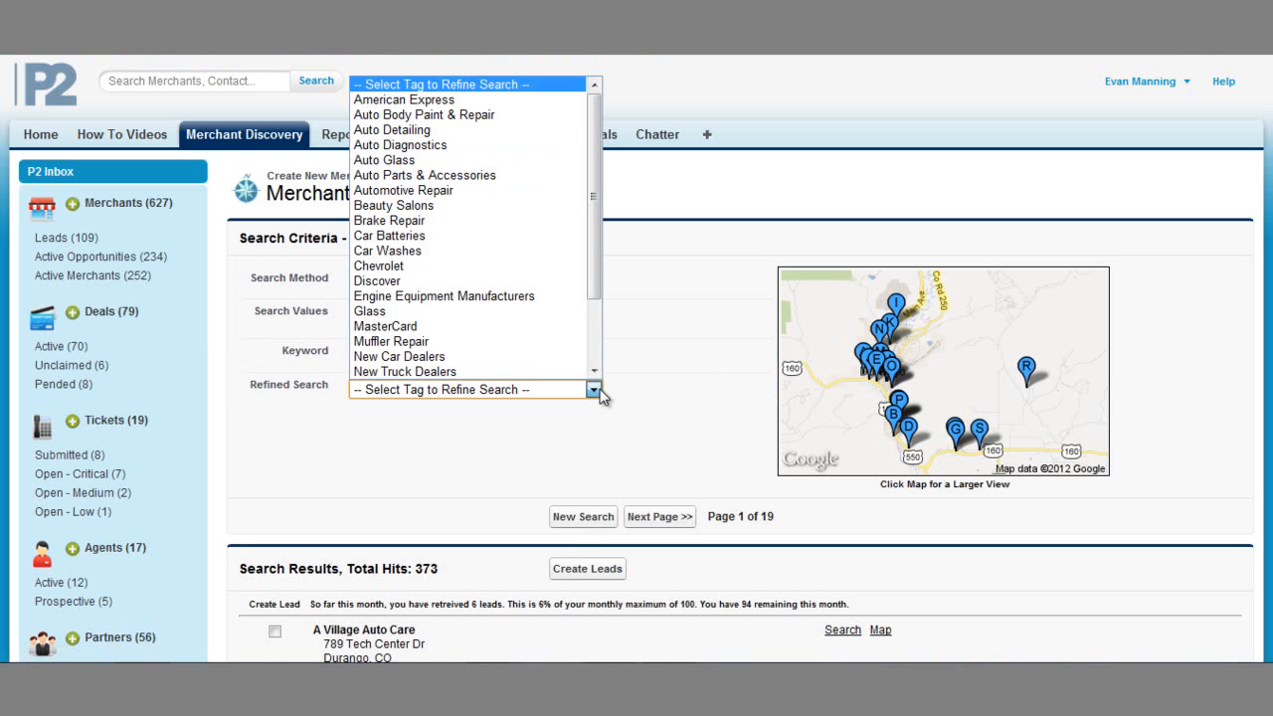
pyautogui.click(397, 160)
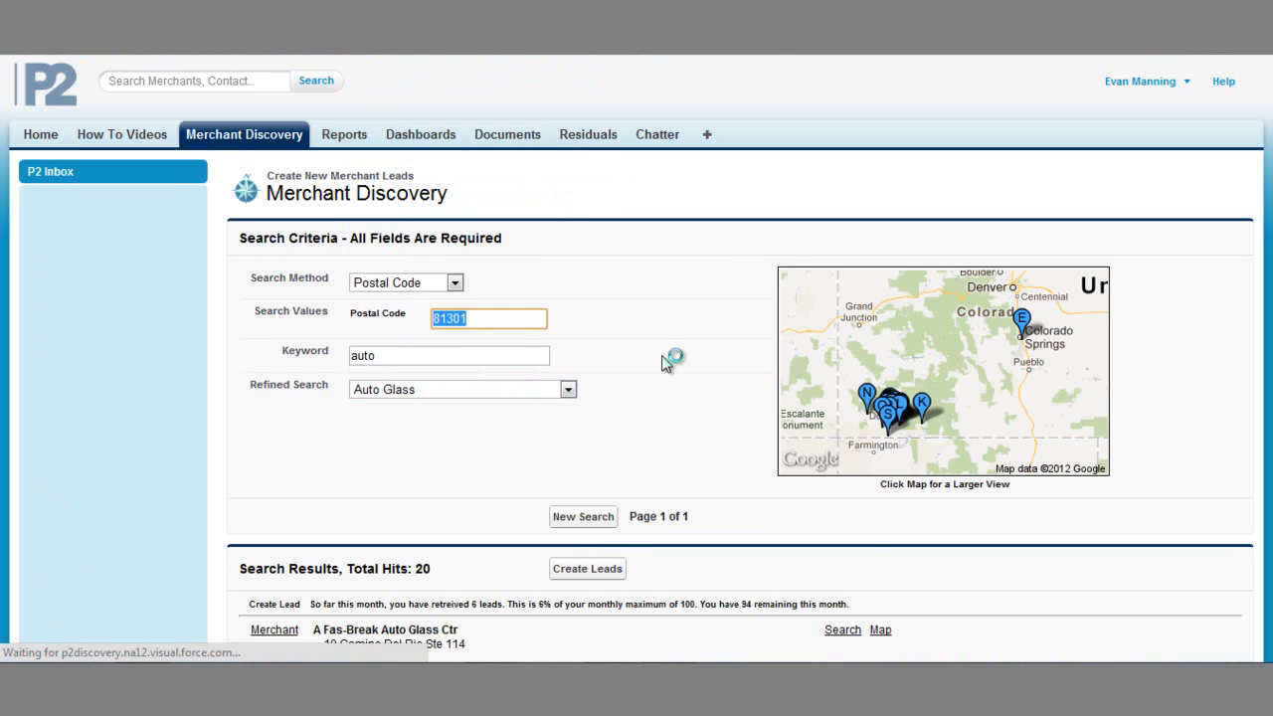
pyautogui.scroll(-3, 661, 355)
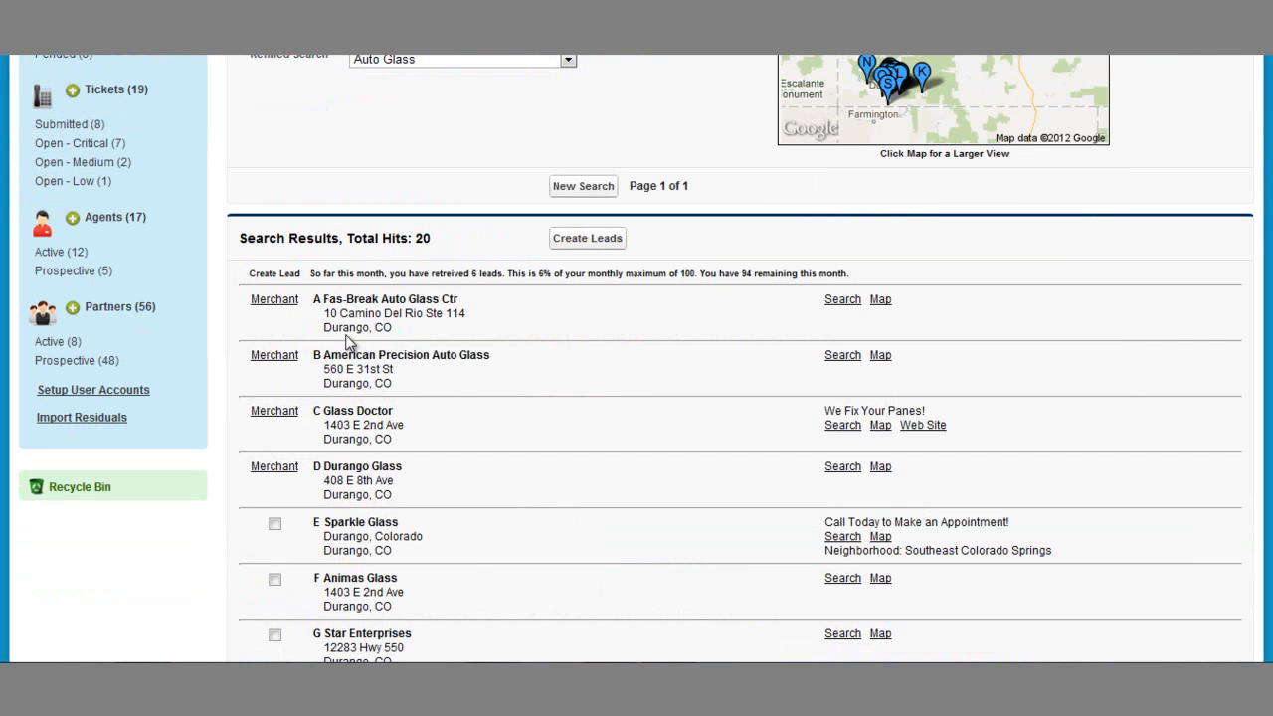
# - View the merchant records for American Precision Auto Glass and Fas-Break Auto Glass Ctr from the search results, returning to the results after each
pyautogui.click(274, 355)
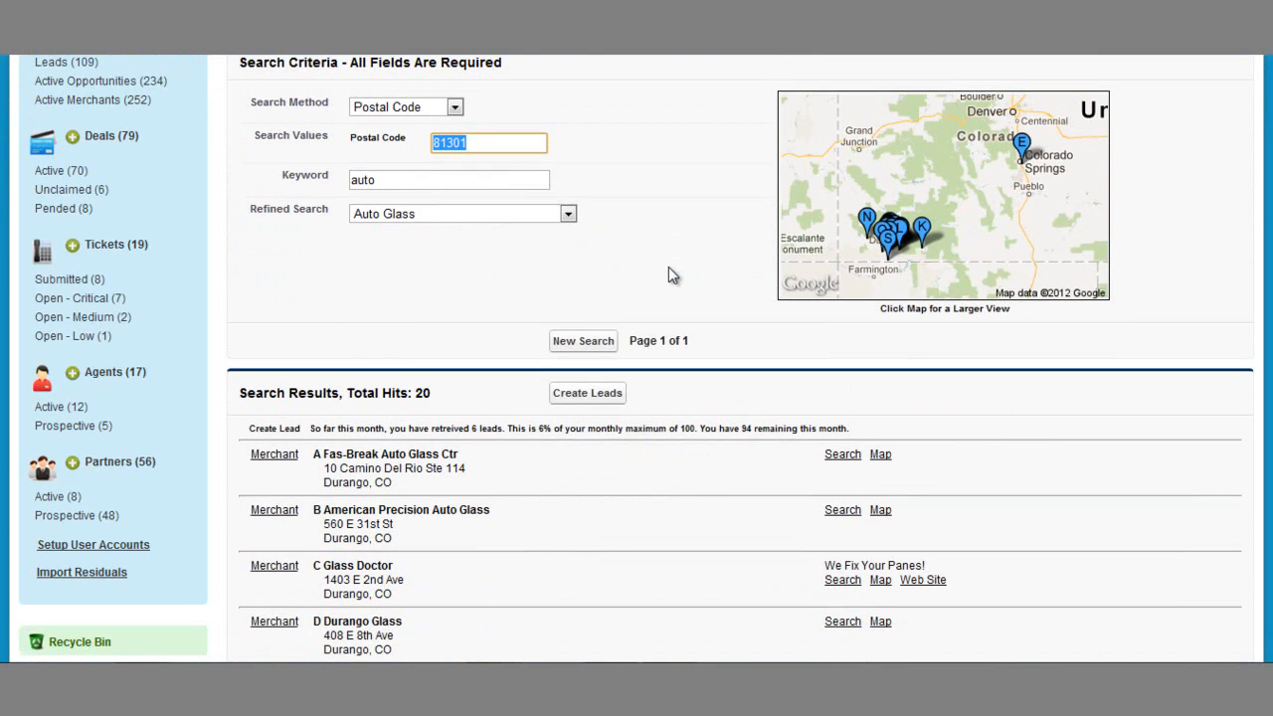
pyautogui.scroll(-3, 670, 270)
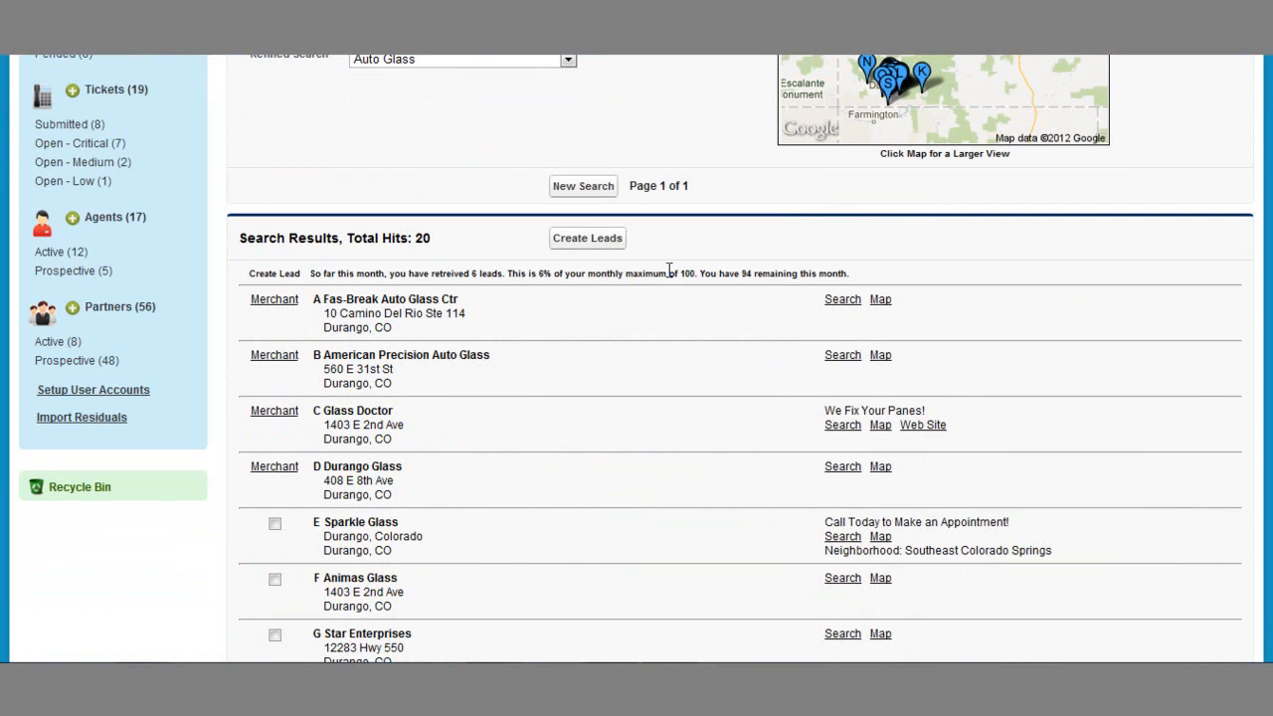
pyautogui.scroll(3, 693, 415)
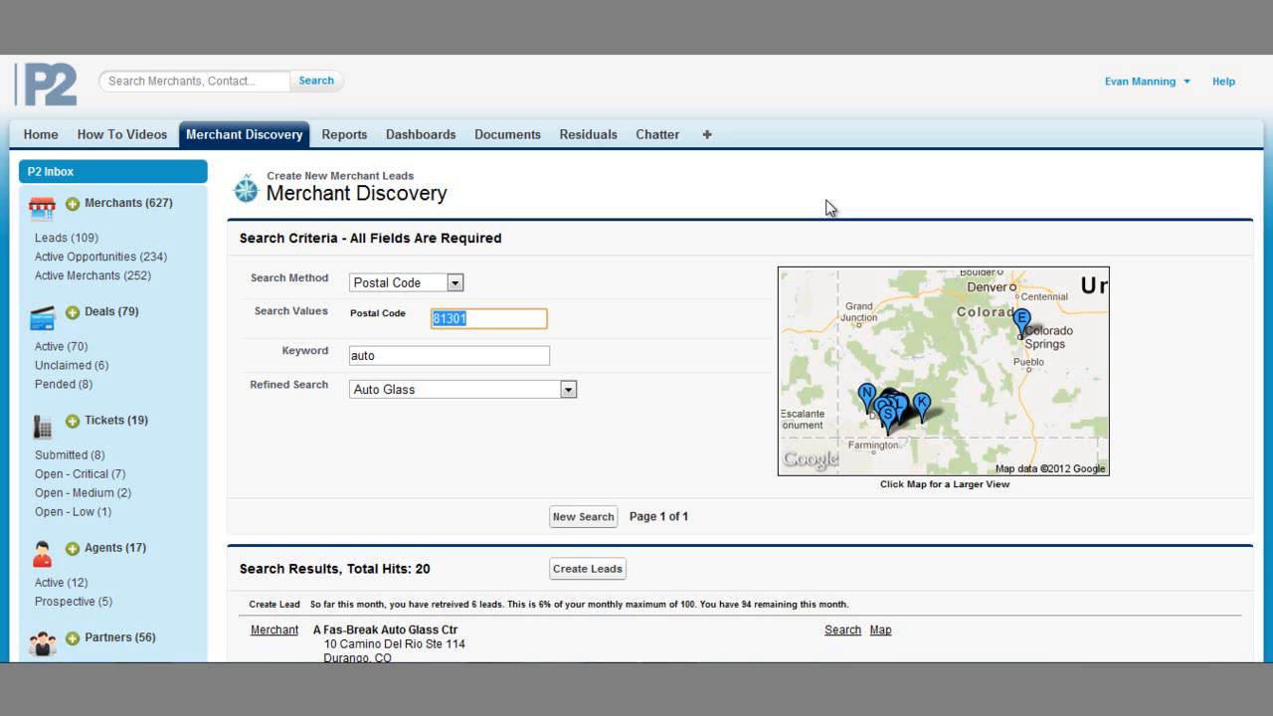
pyautogui.scroll(-3, 657, 284)
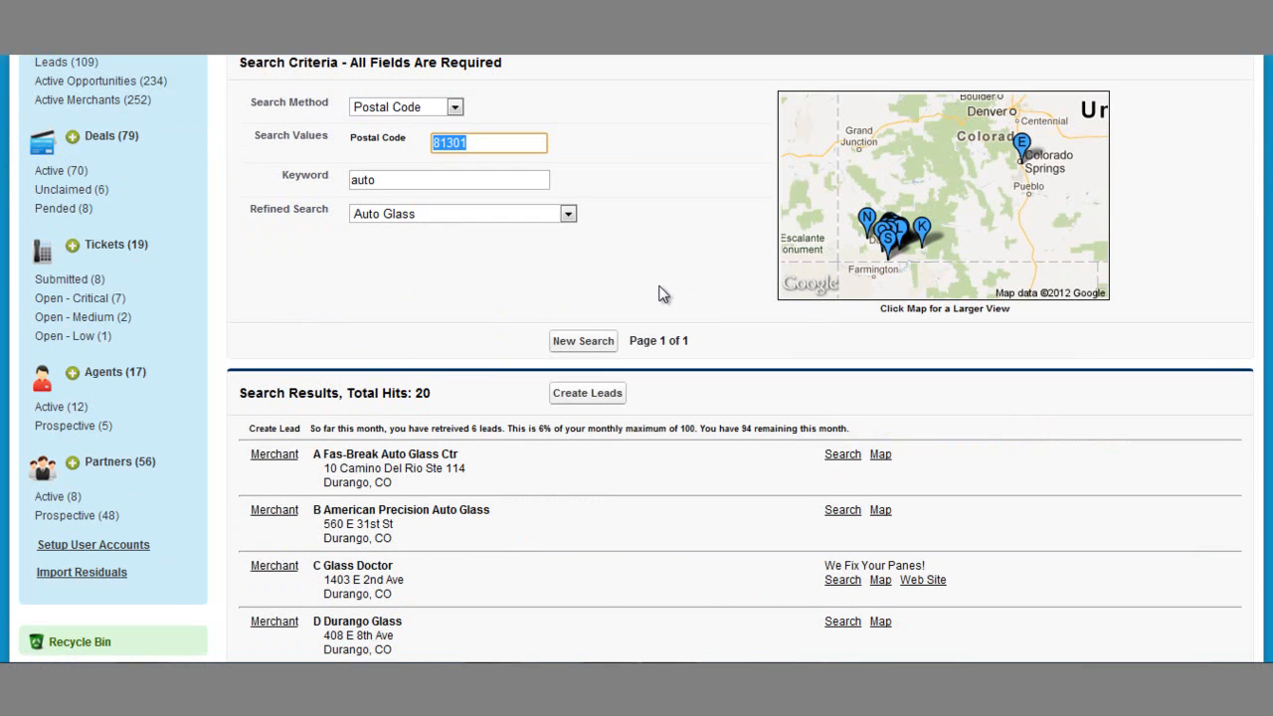
pyautogui.click(271, 455)
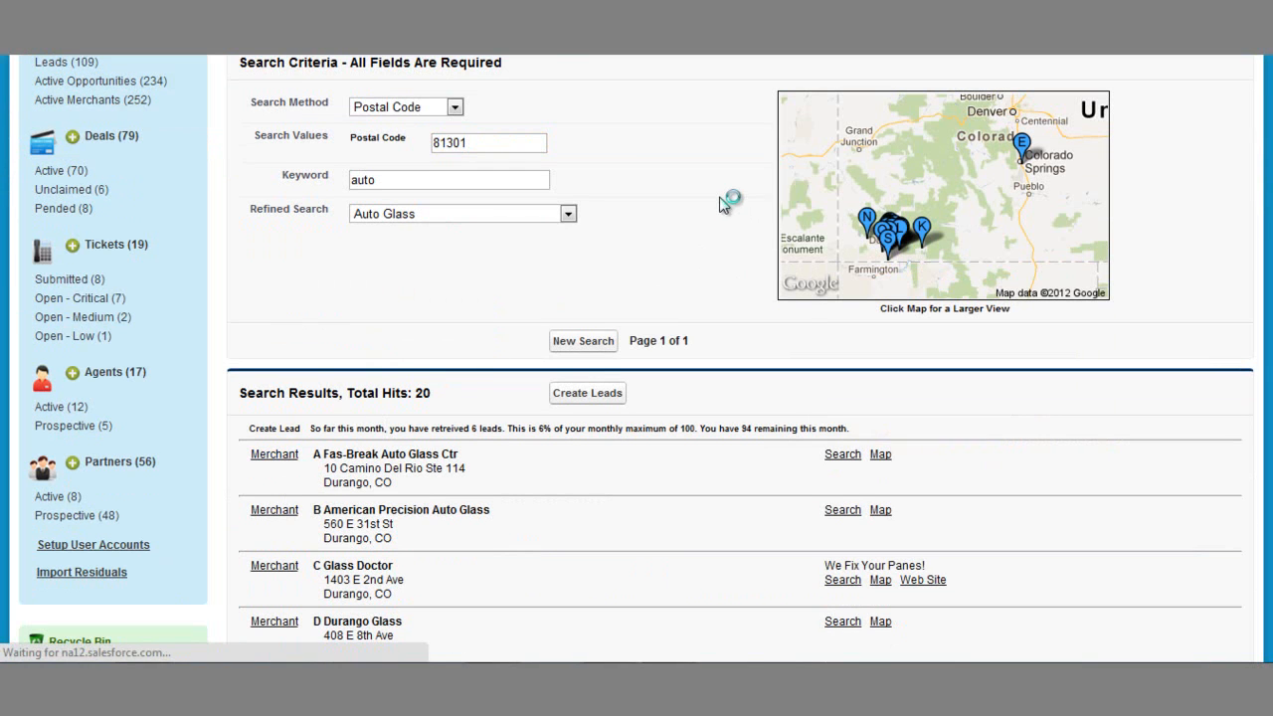
pyautogui.scroll(-6, 632, 459)
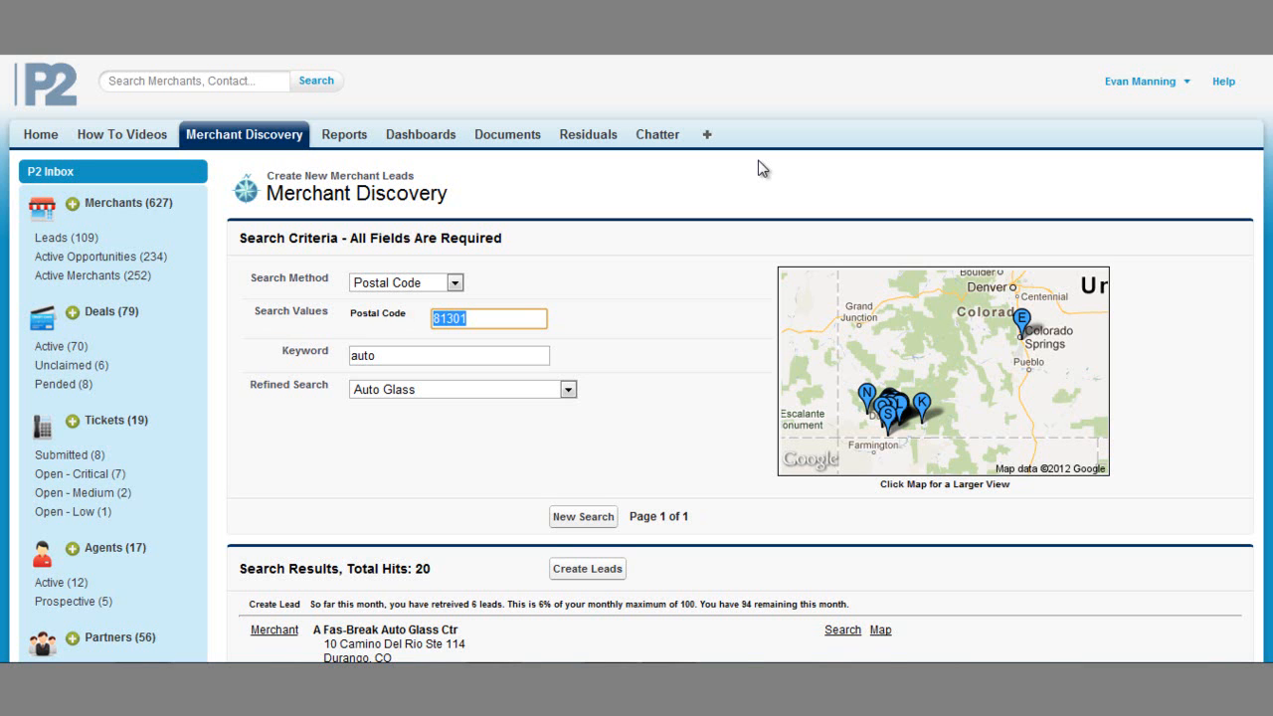
# - Open the full merchants list and switch it to the New Merchants Discovered view
pyautogui.click(87, 205)
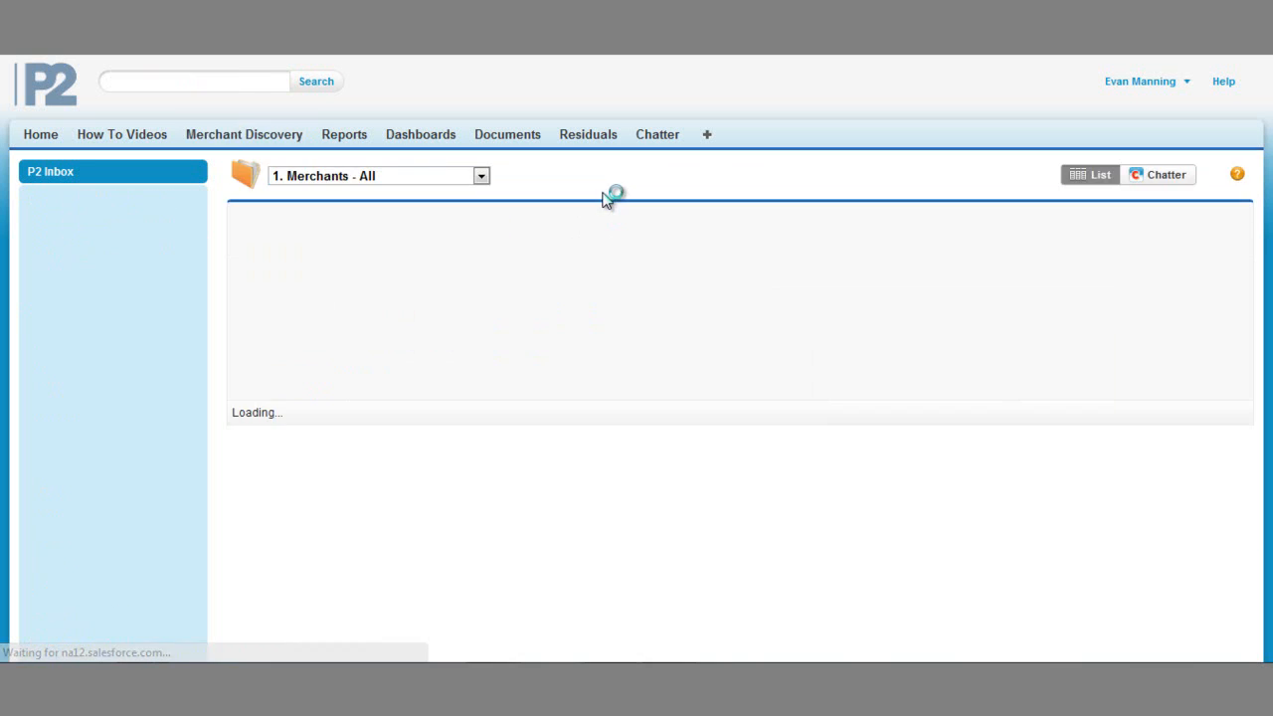
pyautogui.click(480, 177)
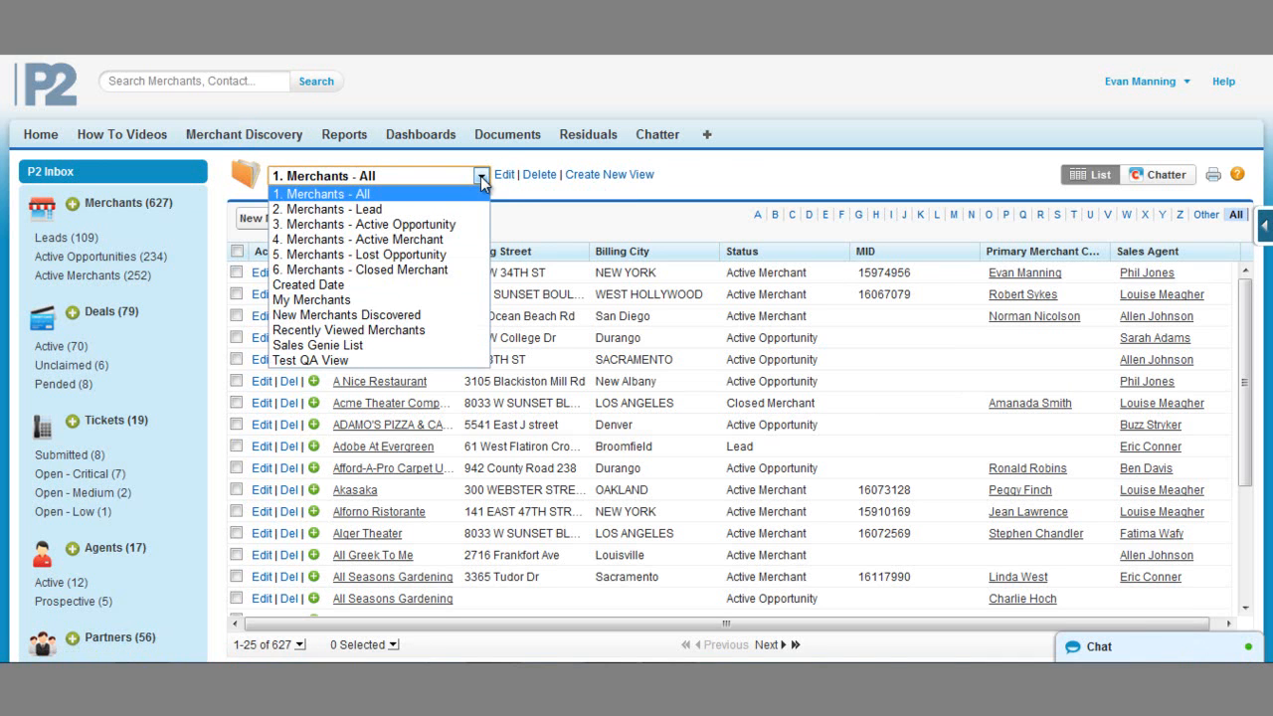
pyautogui.click(418, 316)
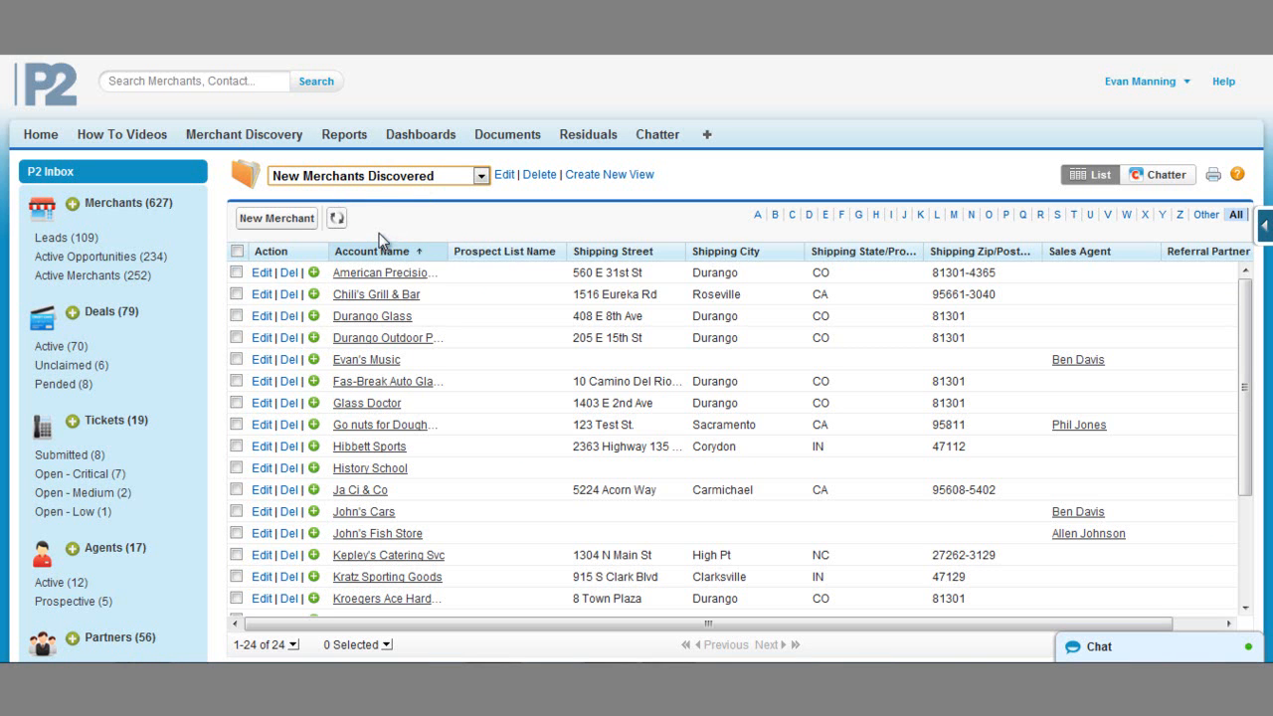
# - Open the Chili's Grill & Bar merchant record and examine its lead source, address, people, additional information and description details
pyautogui.click(378, 301)
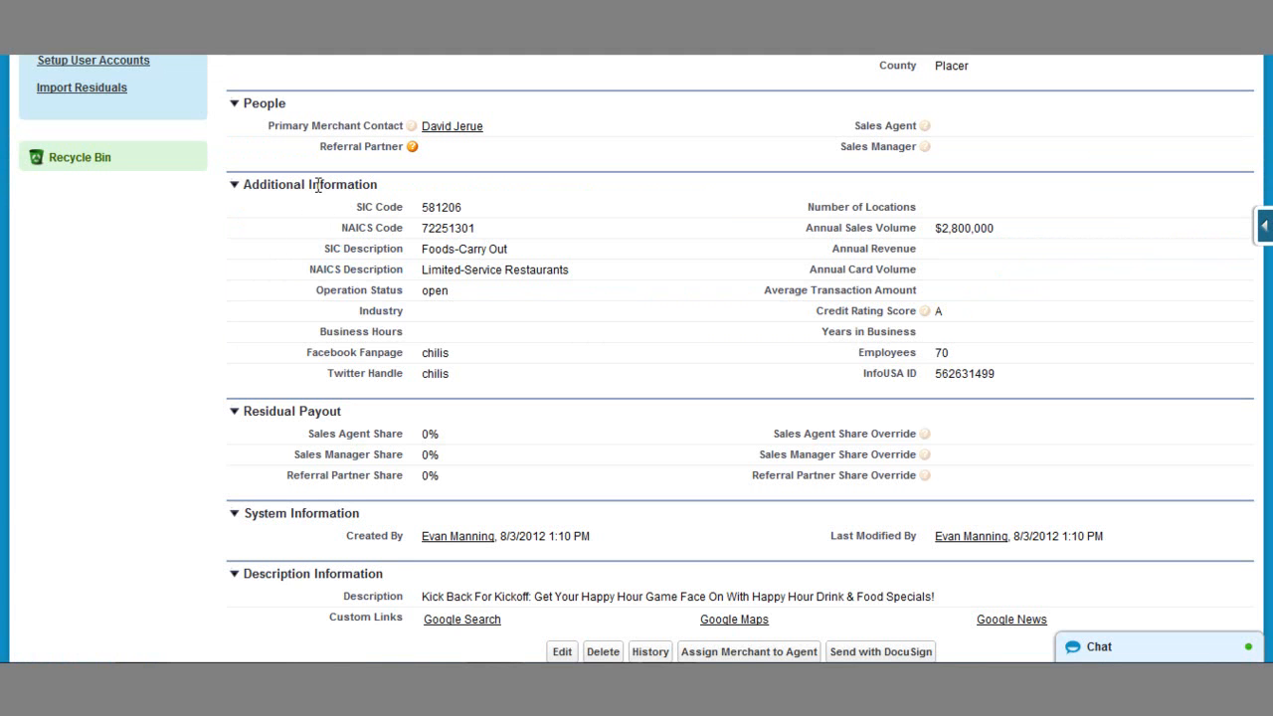
pyautogui.scroll(2, 512, 201)
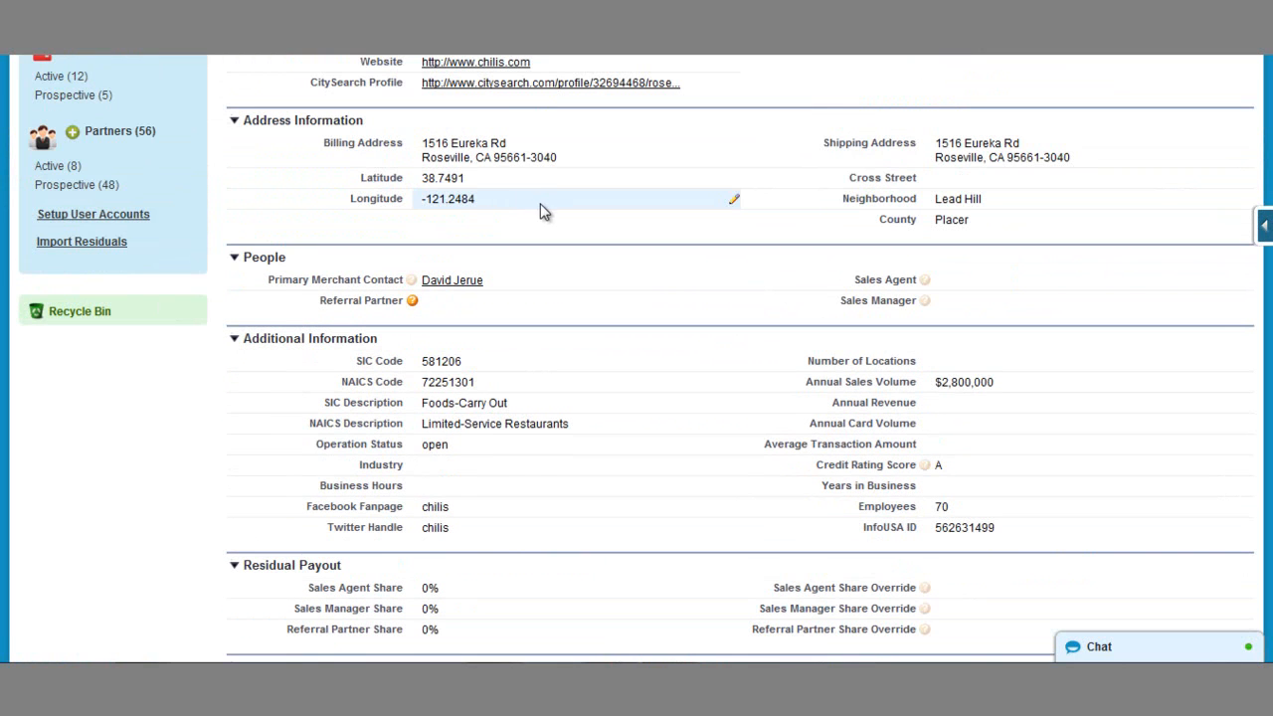
pyautogui.scroll(3, 540, 227)
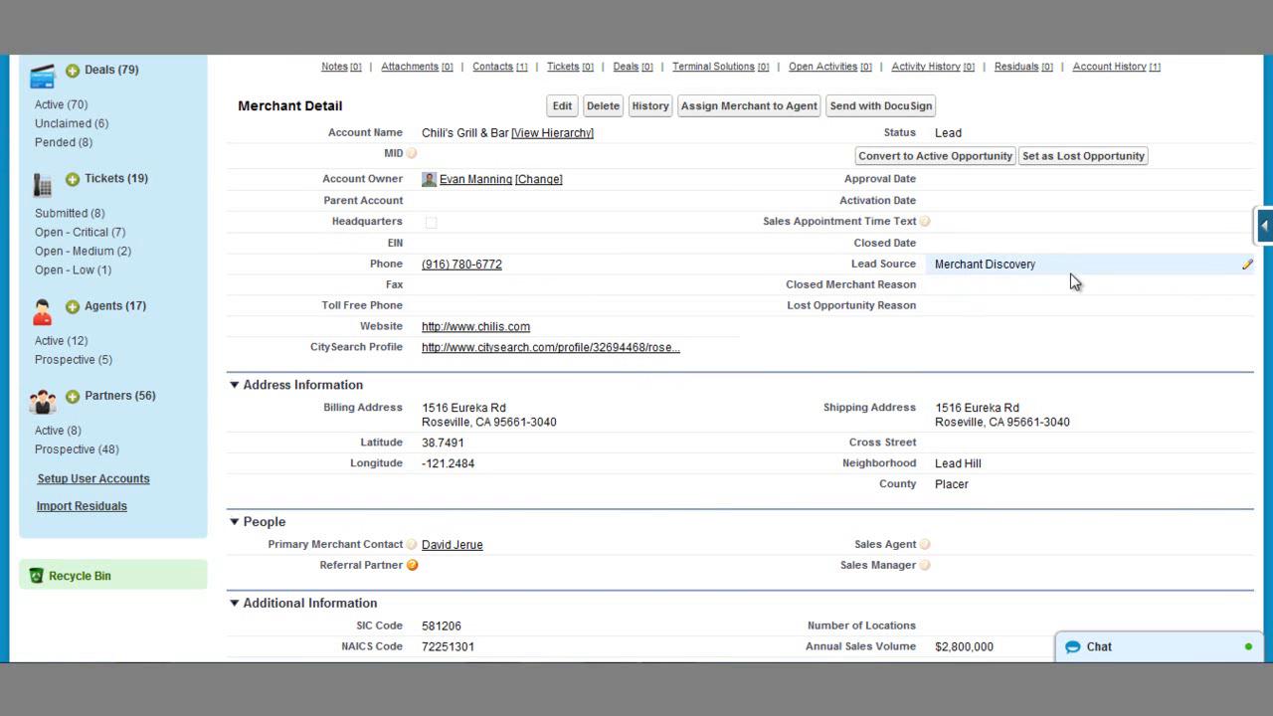
pyautogui.scroll(-1, 755, 472)
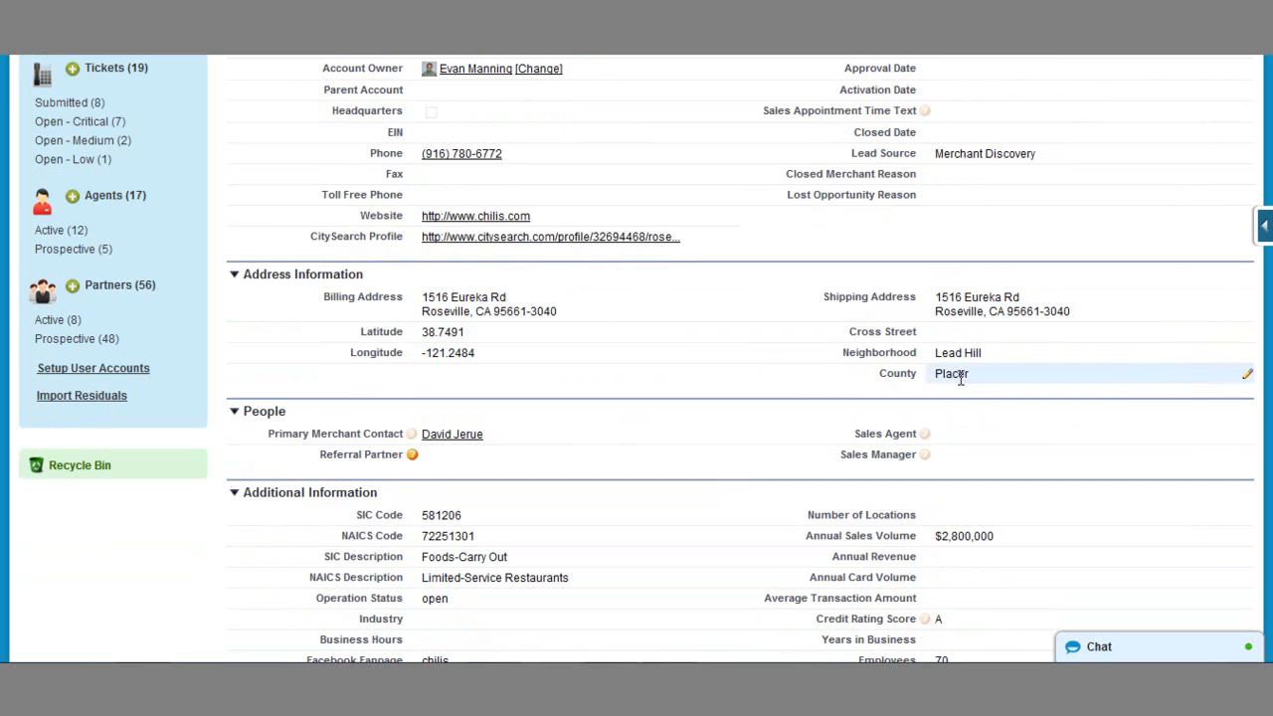
pyautogui.scroll(-1, 662, 442)
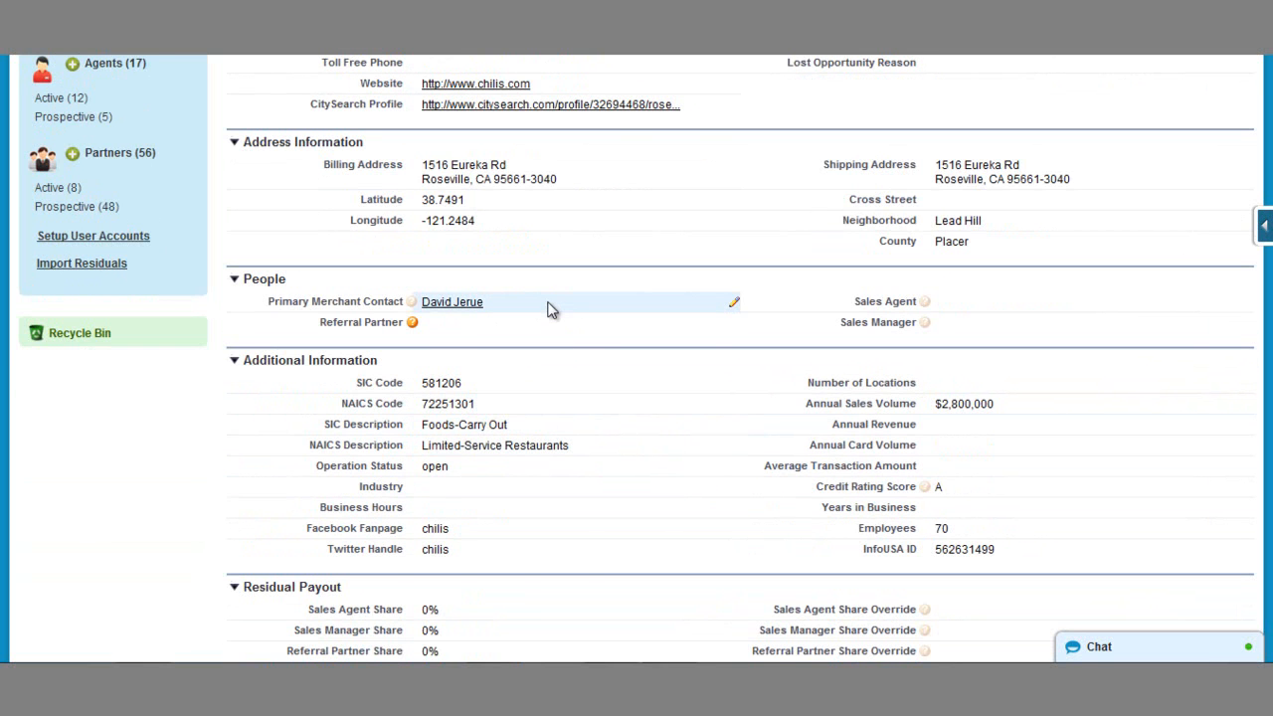
pyautogui.scroll(-1, 626, 511)
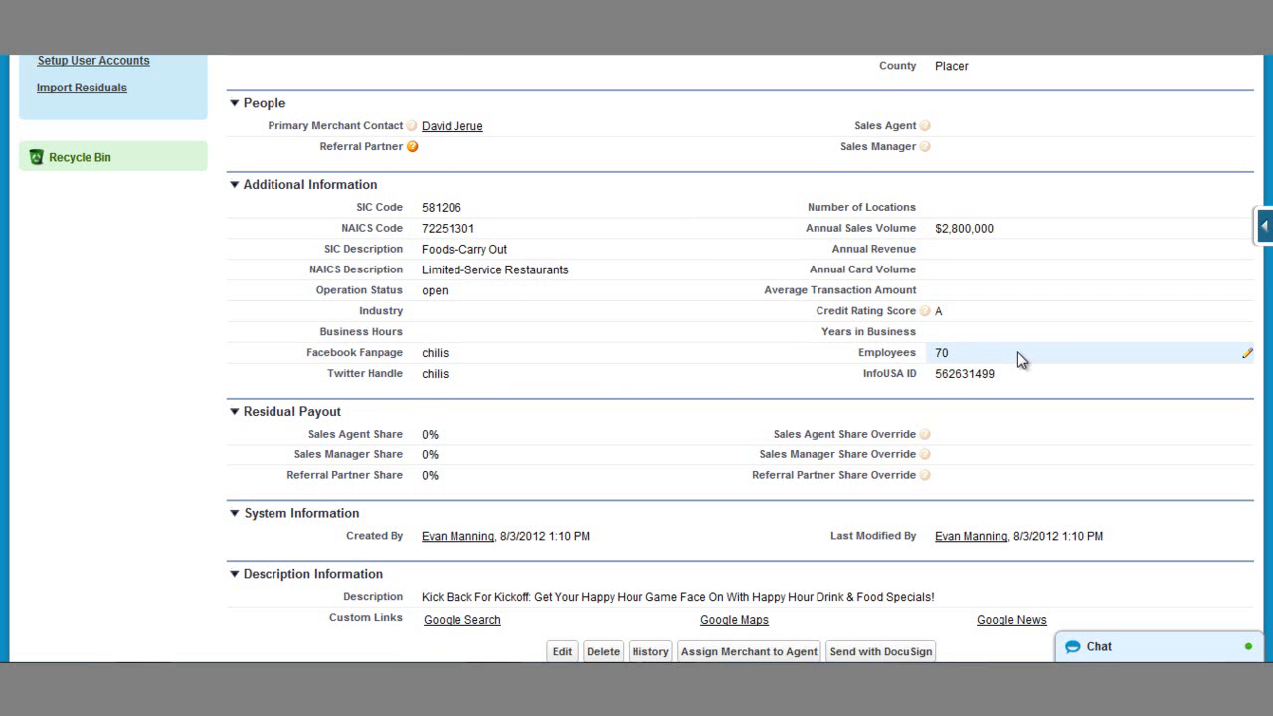
pyautogui.scroll(-3, 1017, 359)
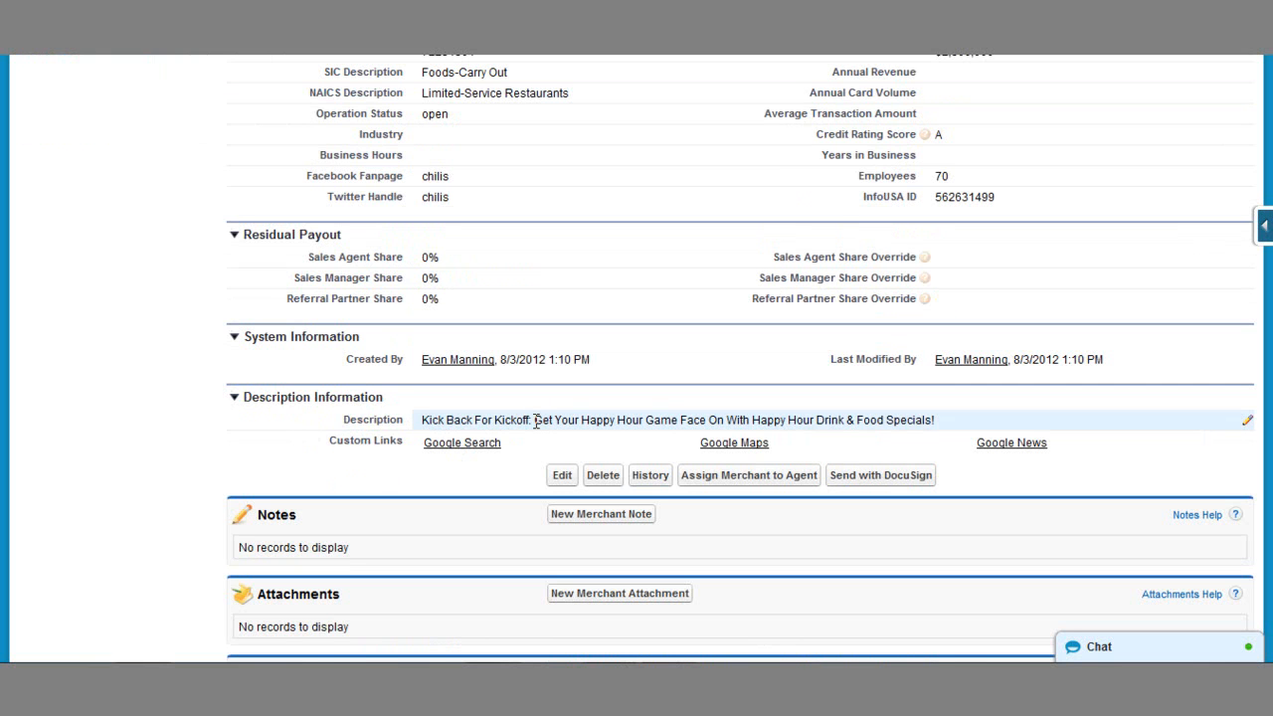
pyautogui.scroll(10, 556, 424)
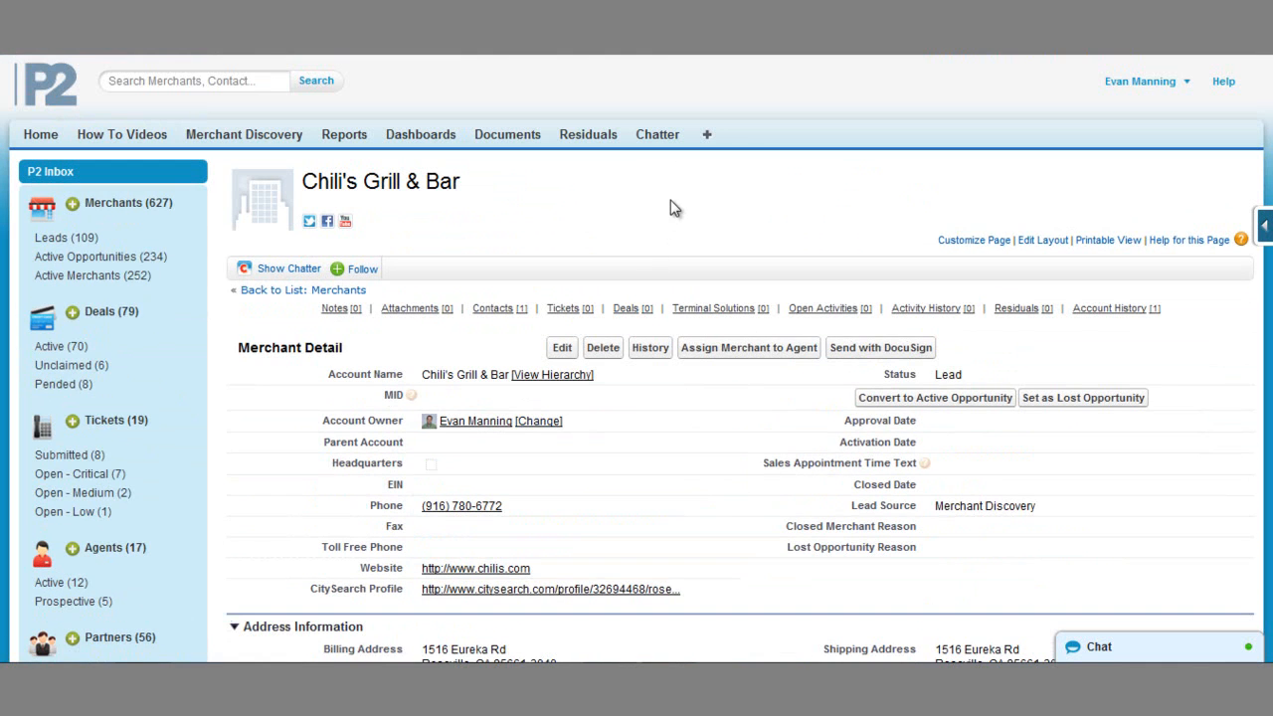